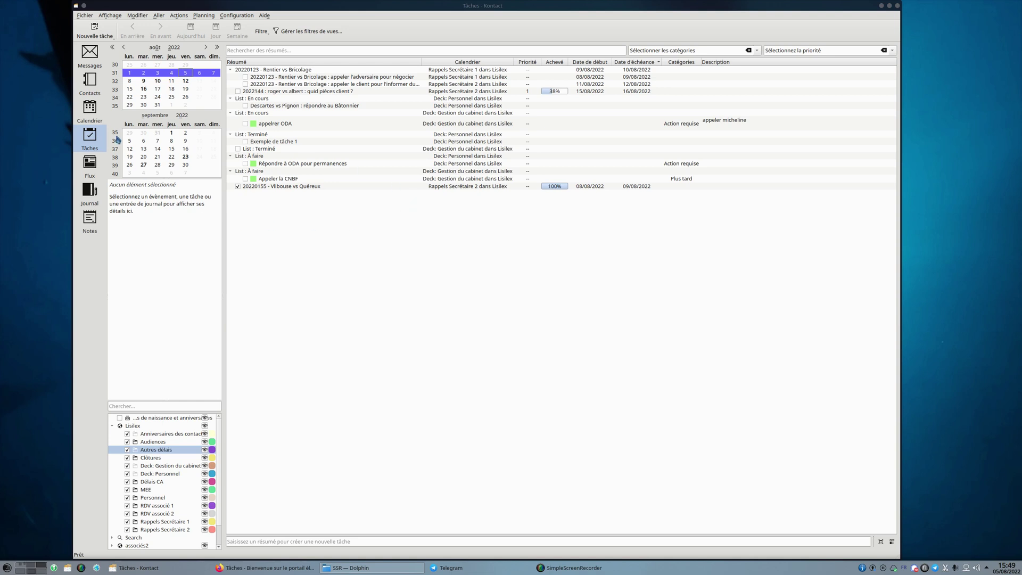
Step: Collapse the subtasks of task 20220123, then select task 2022144 to view its details
click(90, 141)
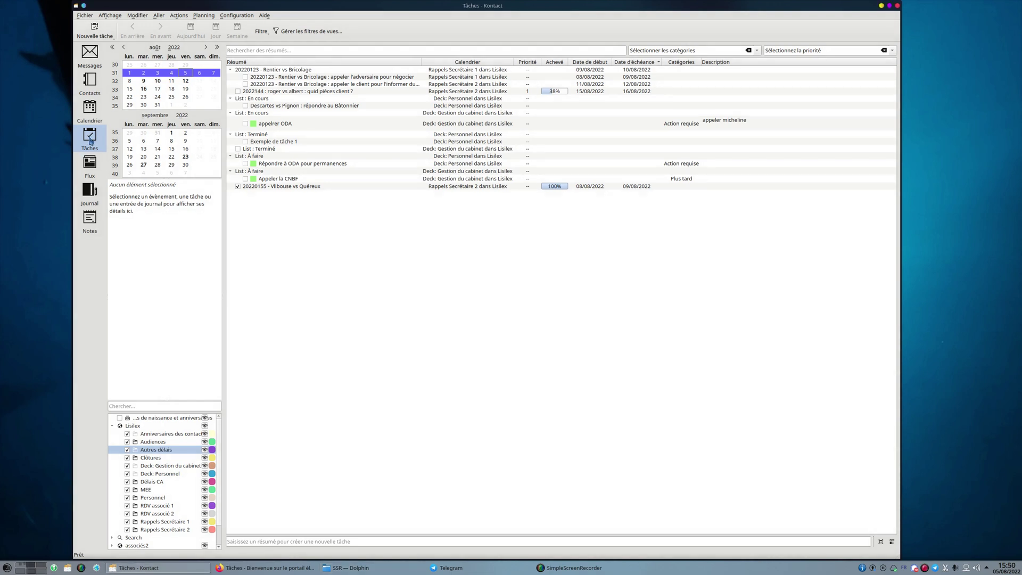
click(230, 70)
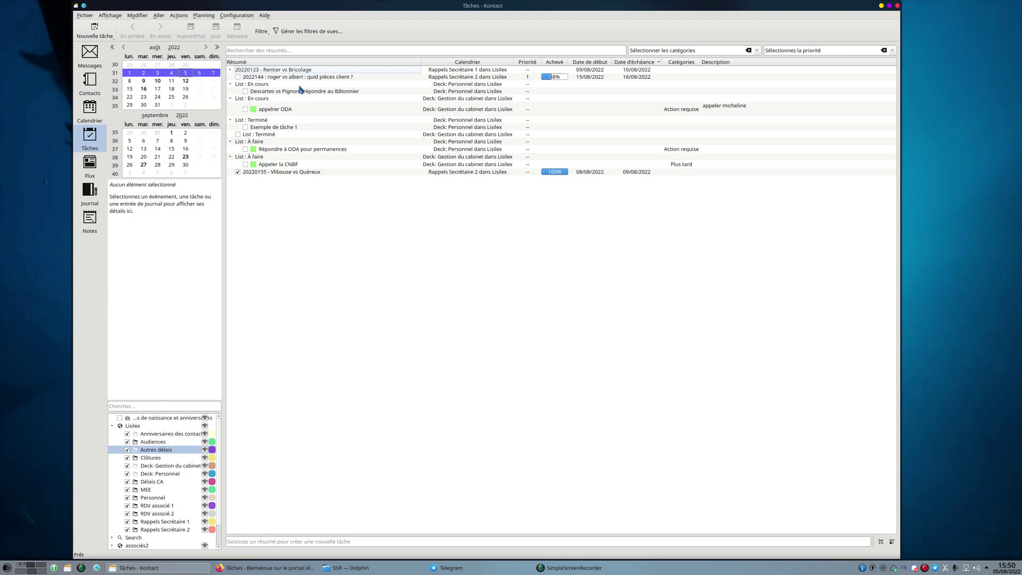
click(231, 70)
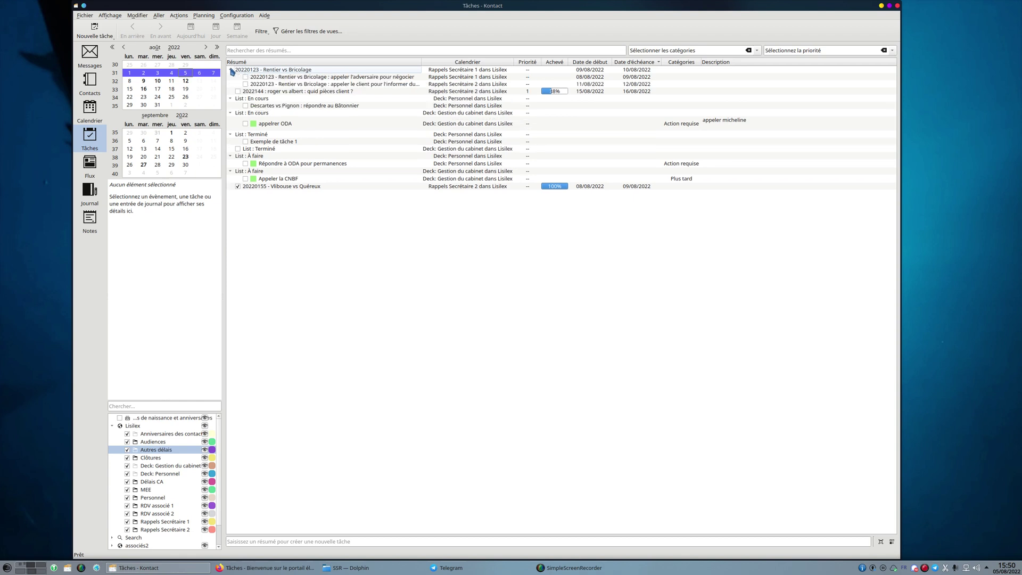
click(231, 70)
click(279, 77)
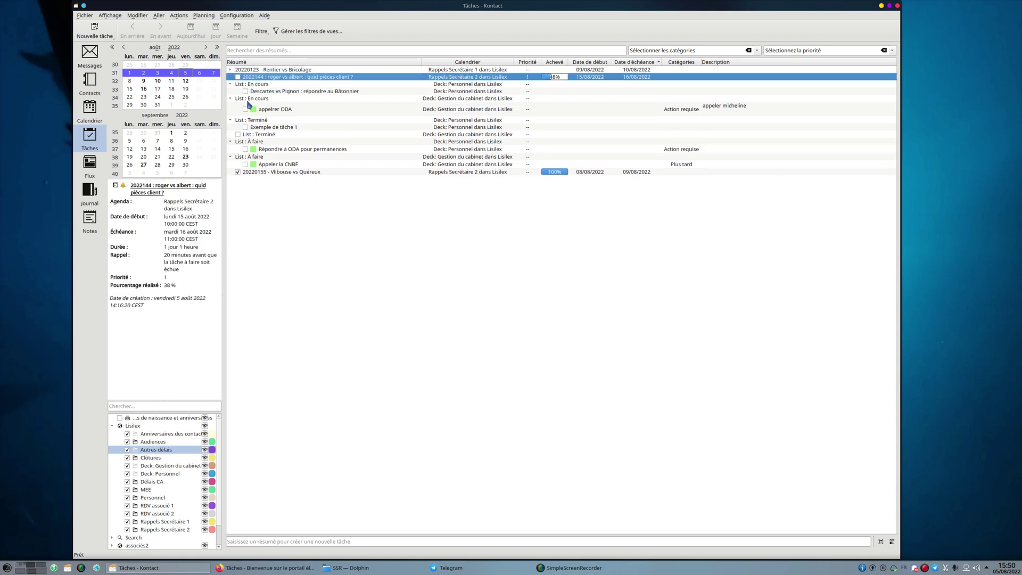
Step: Collapse the two 'En cours', the 'Terminé' and the two 'À faire' Deck list headings
click(232, 85)
click(231, 92)
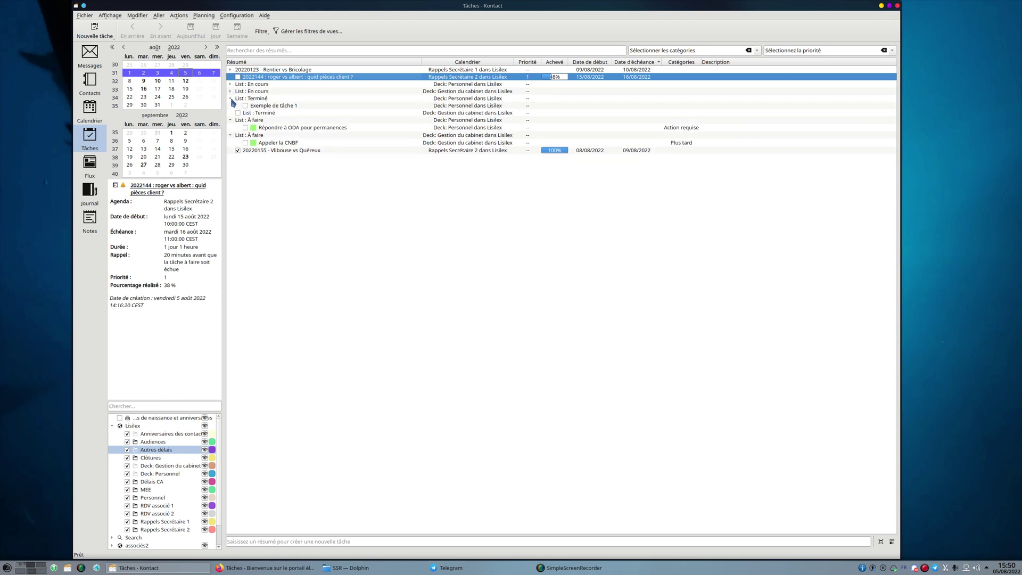
click(231, 99)
click(232, 113)
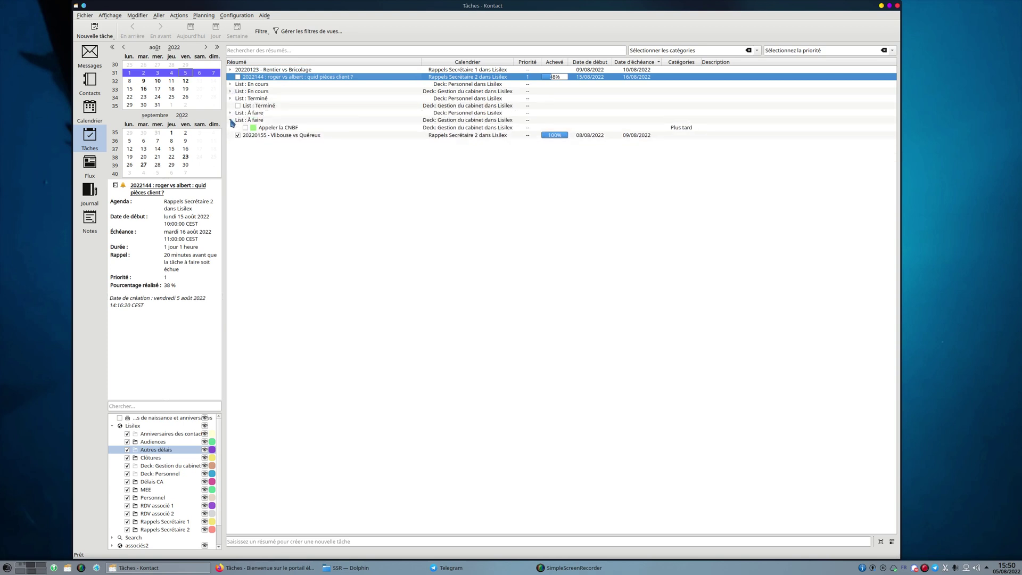
click(231, 120)
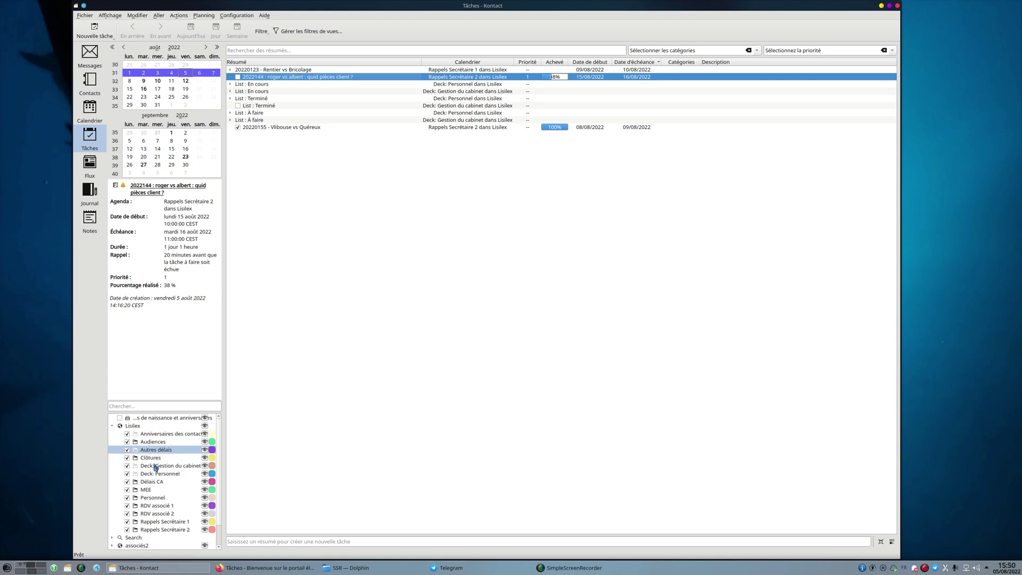
Step: Hide the 'Anniversaires des contacts' calendar and inspect tasks 20220123, 2022144 and 20220155
click(127, 434)
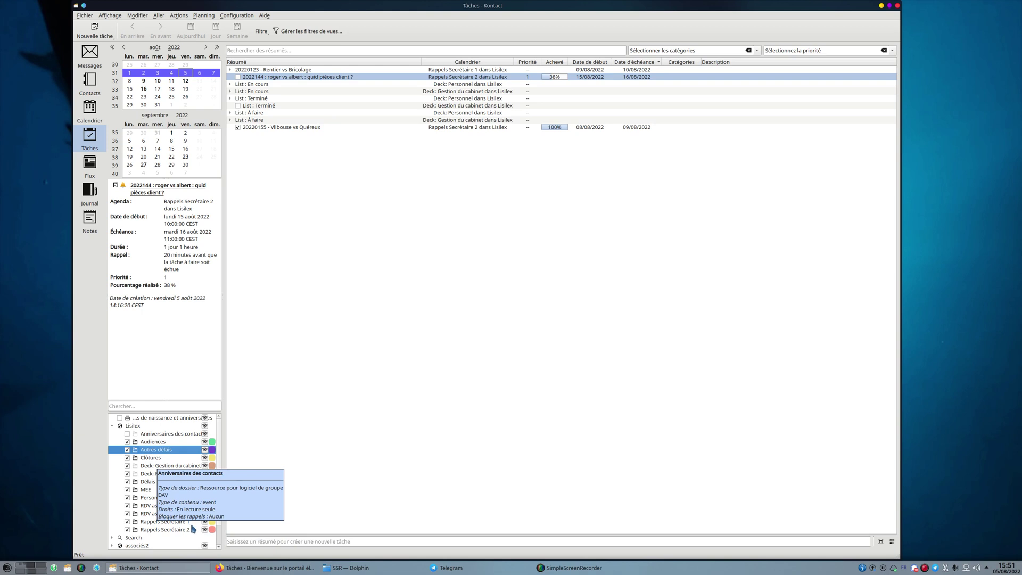
click(463, 71)
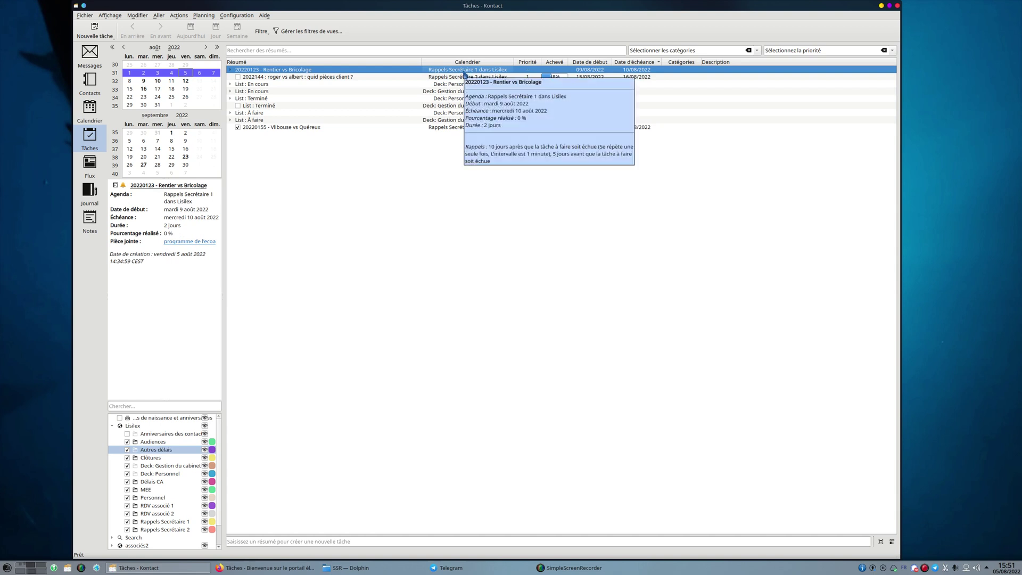
click(463, 78)
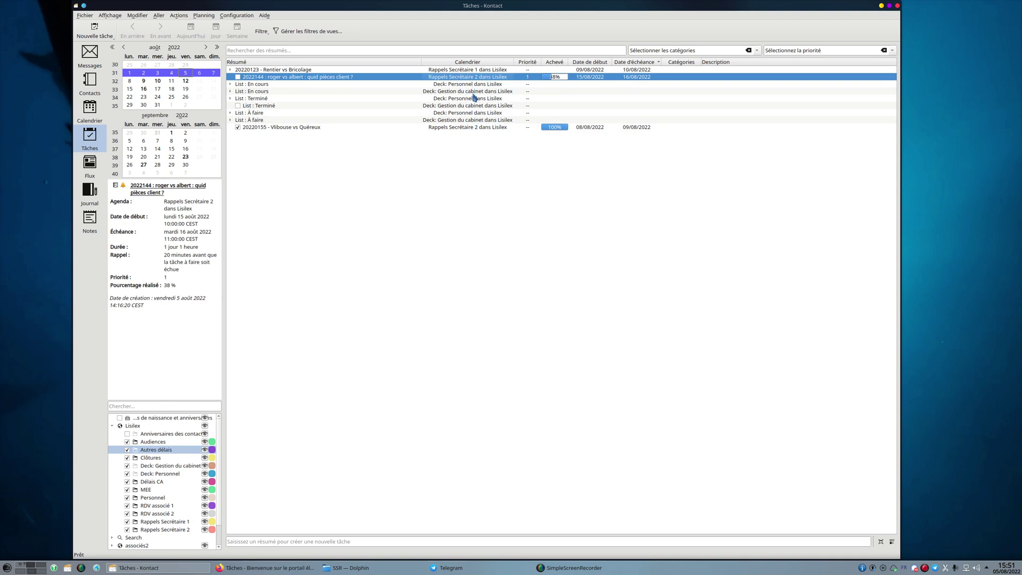
click(475, 128)
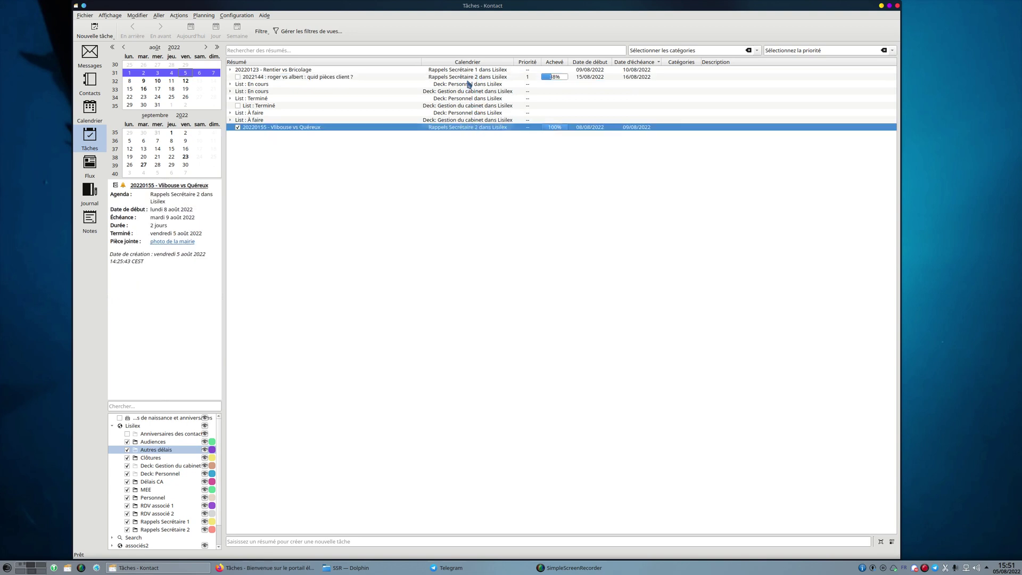
Step: Sort the tasks by Calendrier, Date de début, then Date d'échéance, and clear the selection
click(484, 63)
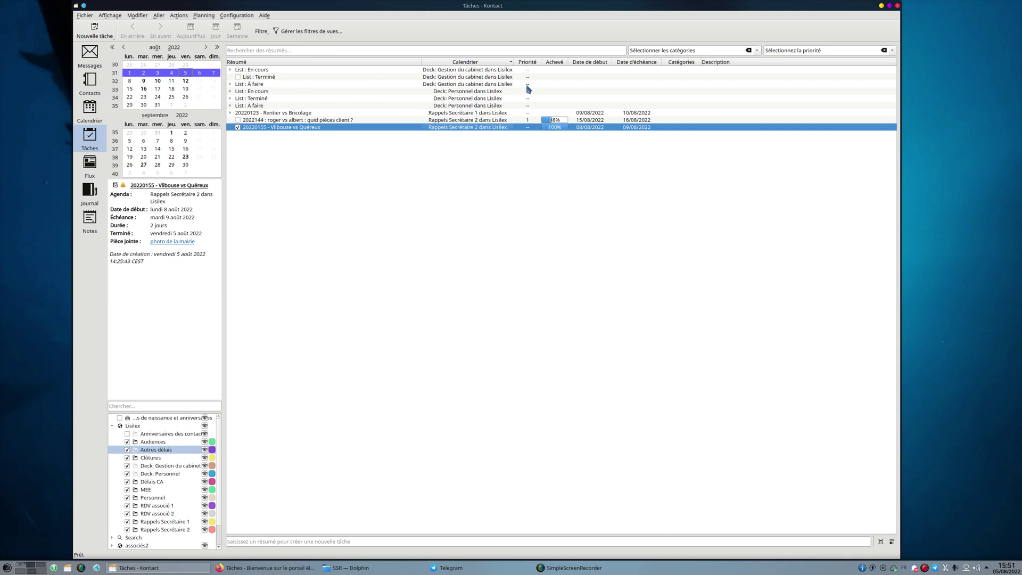
click(589, 63)
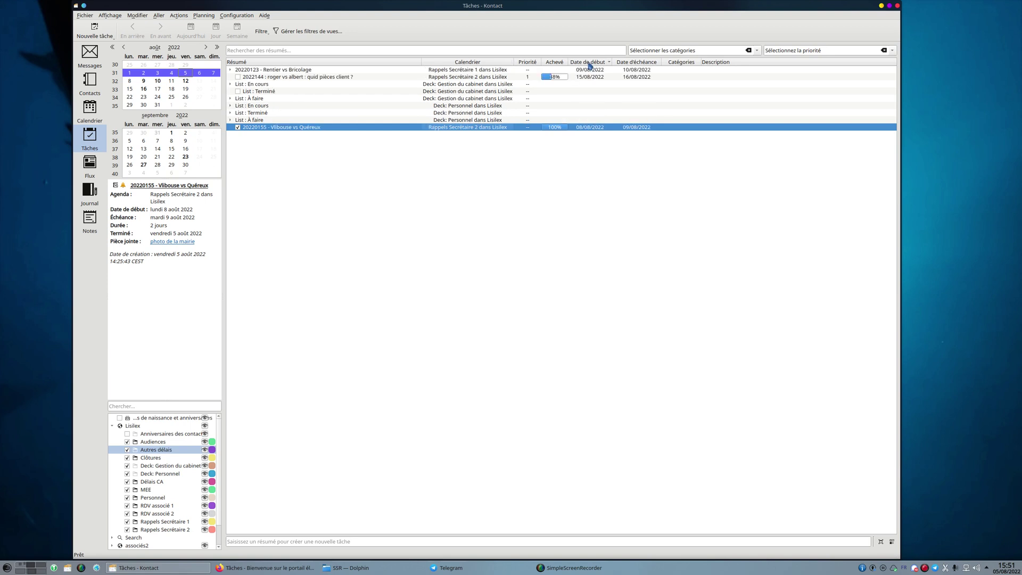
click(636, 62)
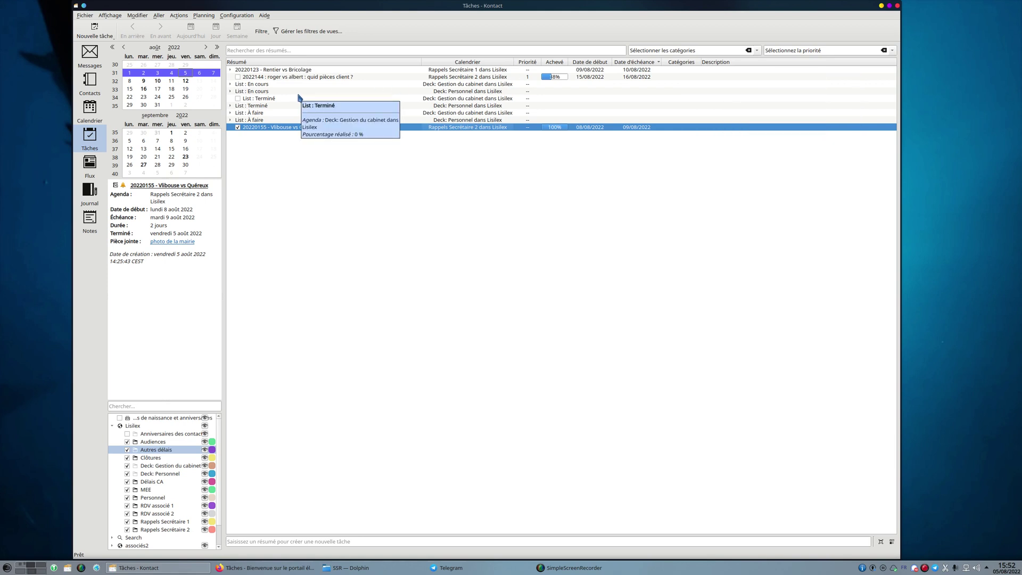
click(317, 301)
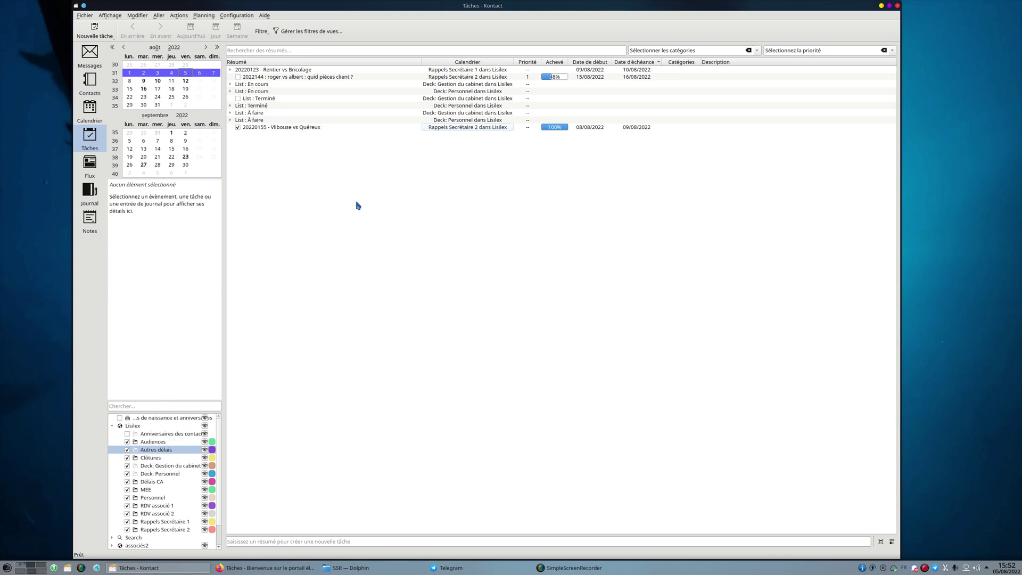
Step: Start a blank new task with 'Nouvelle tâche...' from the task list's context menu
right_click(406, 163)
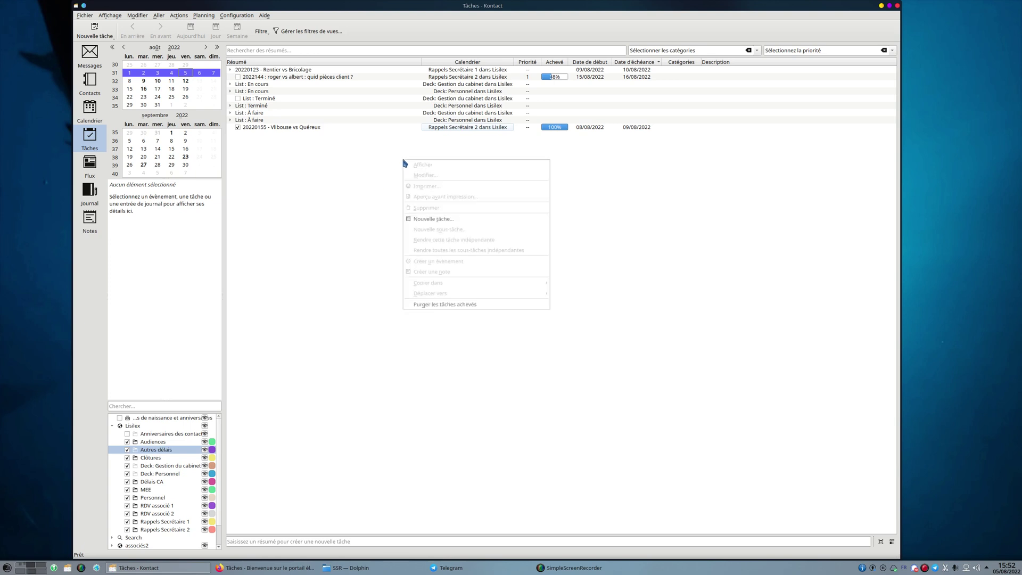
click(236, 192)
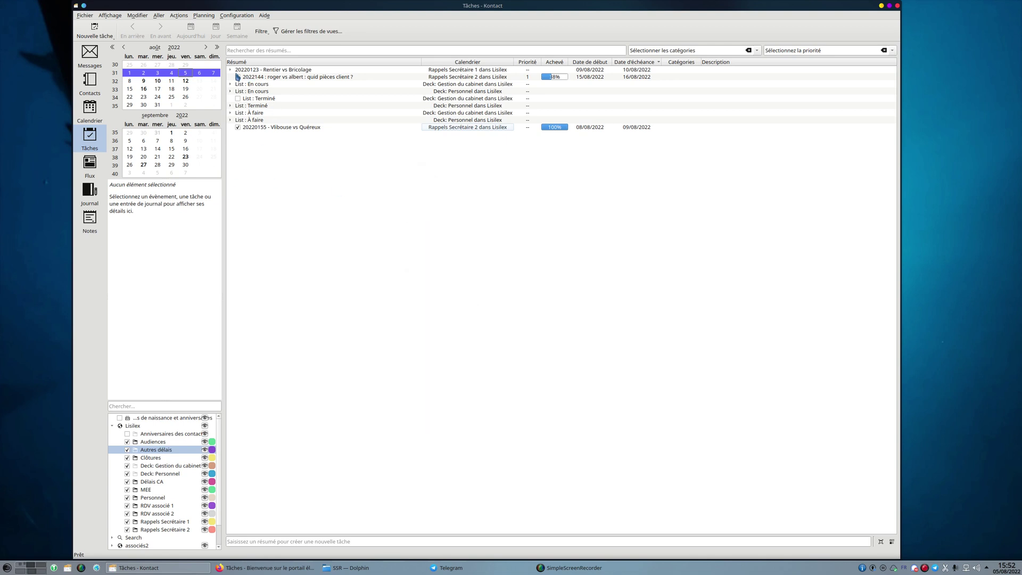
click(245, 72)
click(267, 78)
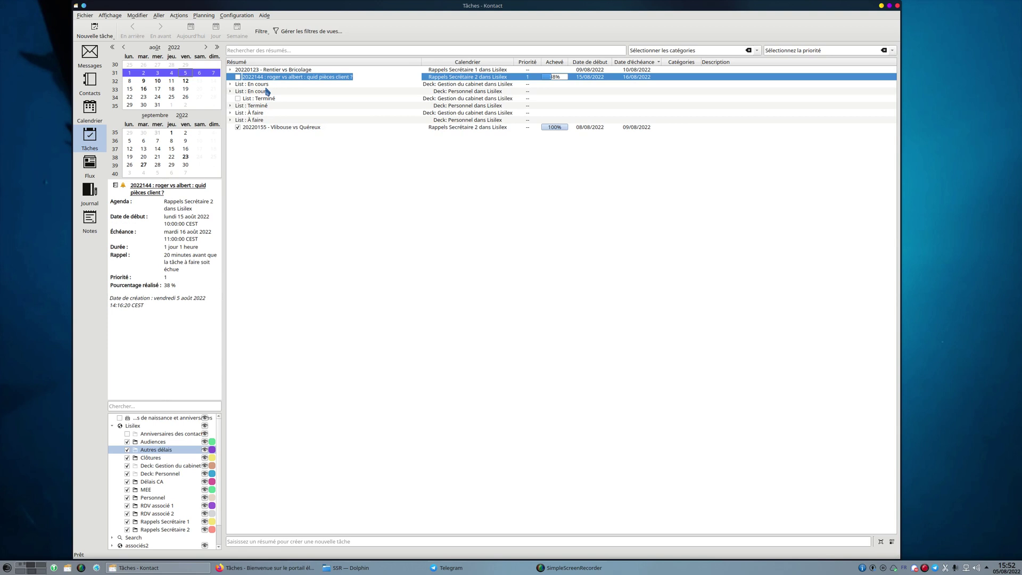
click(402, 272)
right_click(400, 227)
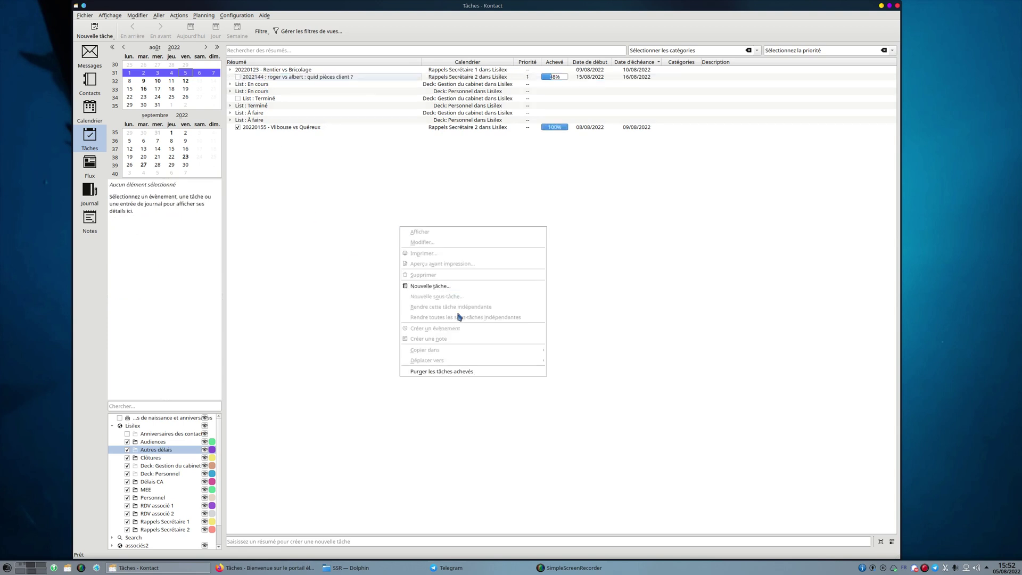
click(447, 287)
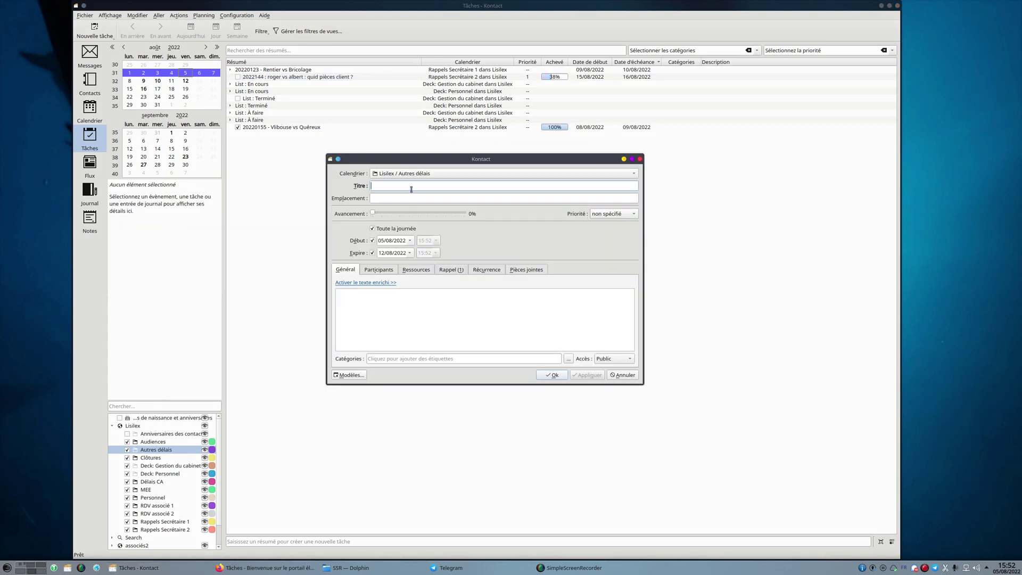
Step: File the new task in Lisilex / Rappels Secrétaire 1, titled '2022144 : roger vs albert : appeler le client'
click(422, 173)
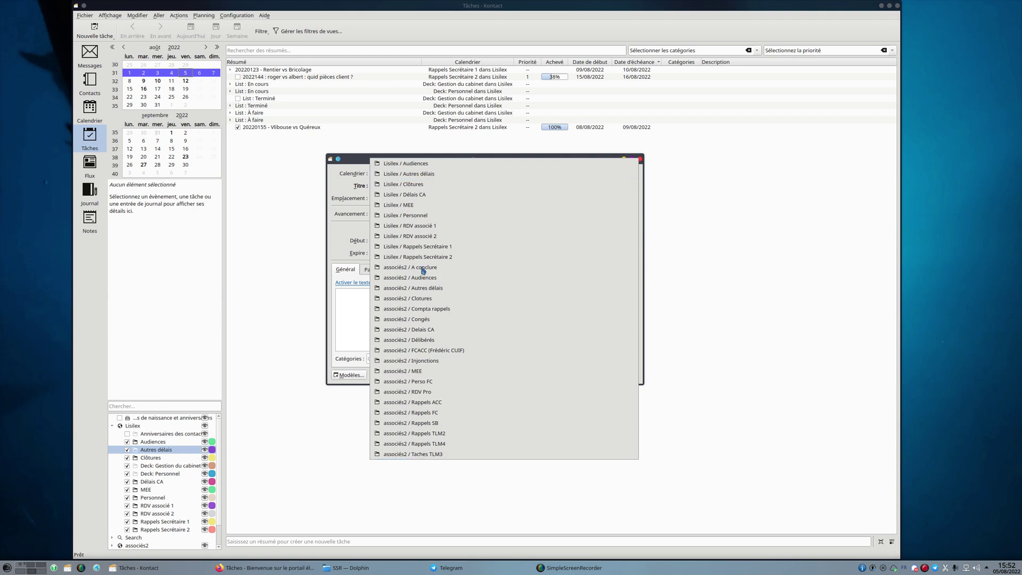
click(446, 246)
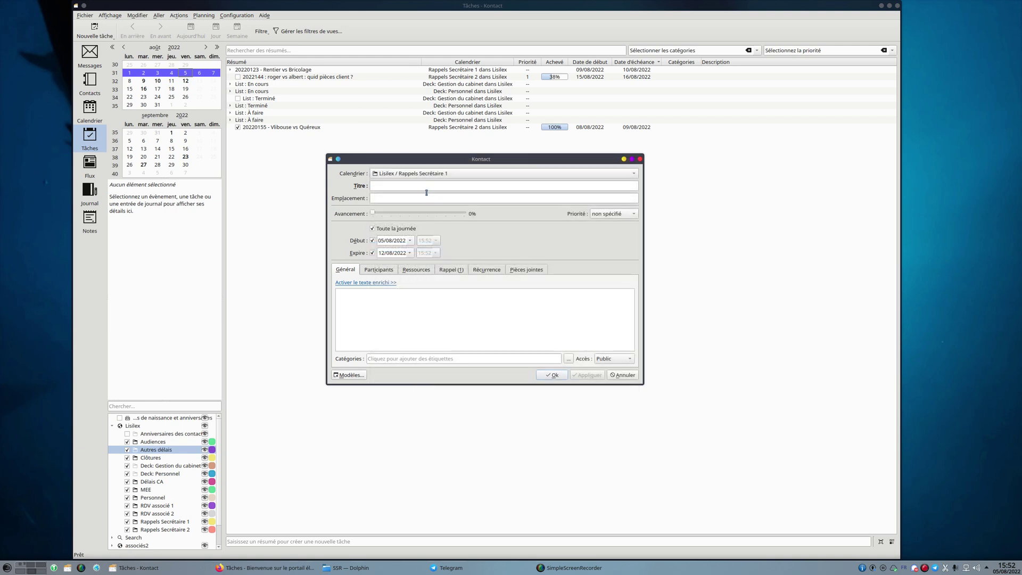
text(2022144 : roger vs albert : quid pièces client ?)
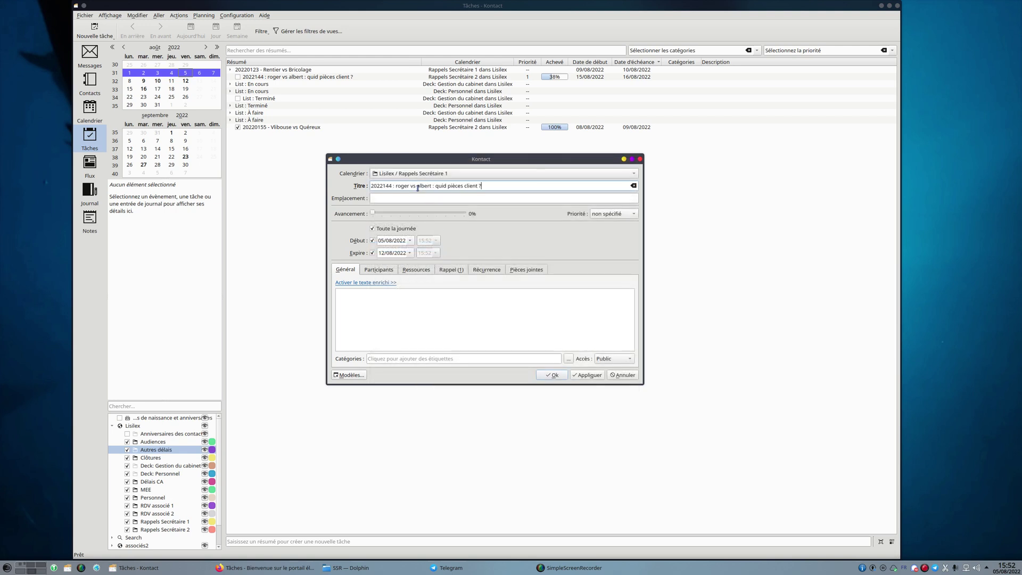
drag(482, 188, 435, 189)
text(ap)
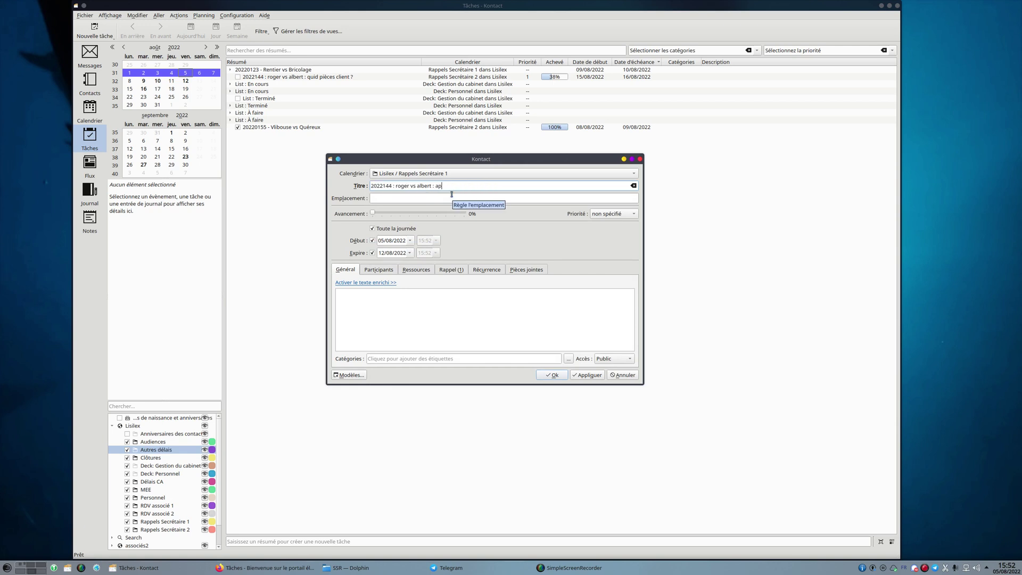
text(peler le client)
click(401, 198)
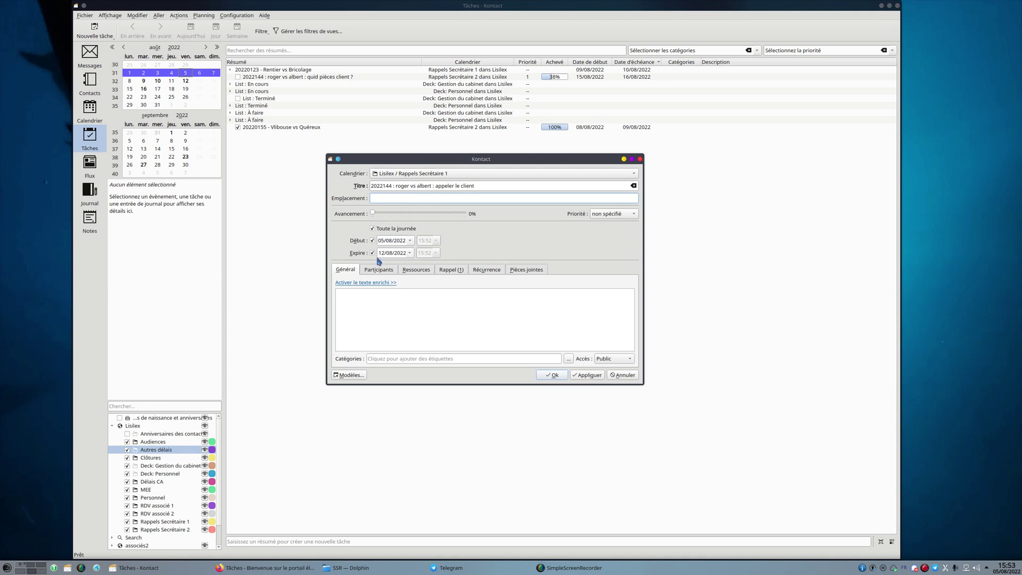
Step: Keep the task all-day at 34% progress with priority unspecified, and view its participants
click(374, 229)
click(373, 228)
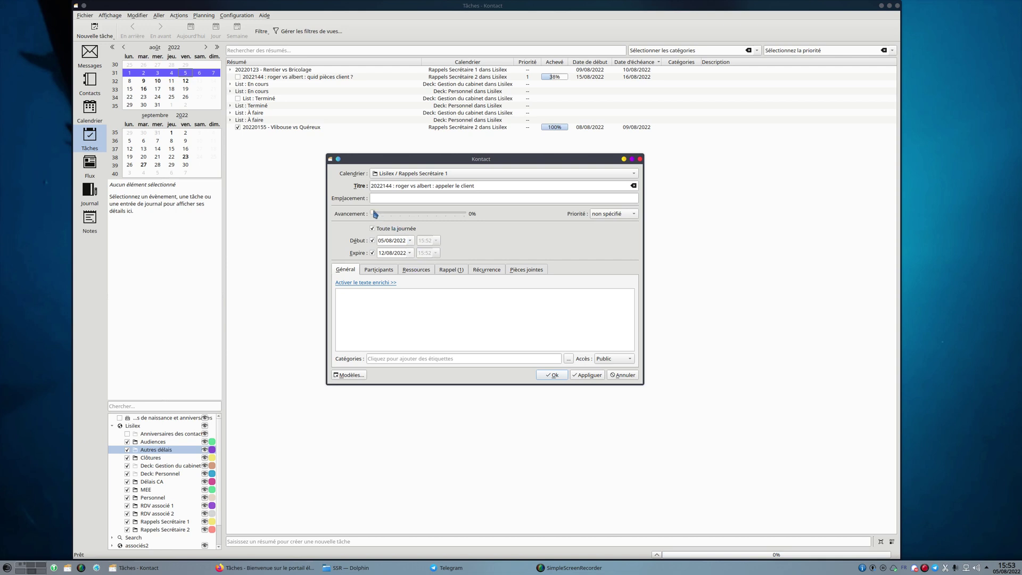
drag(374, 217, 404, 215)
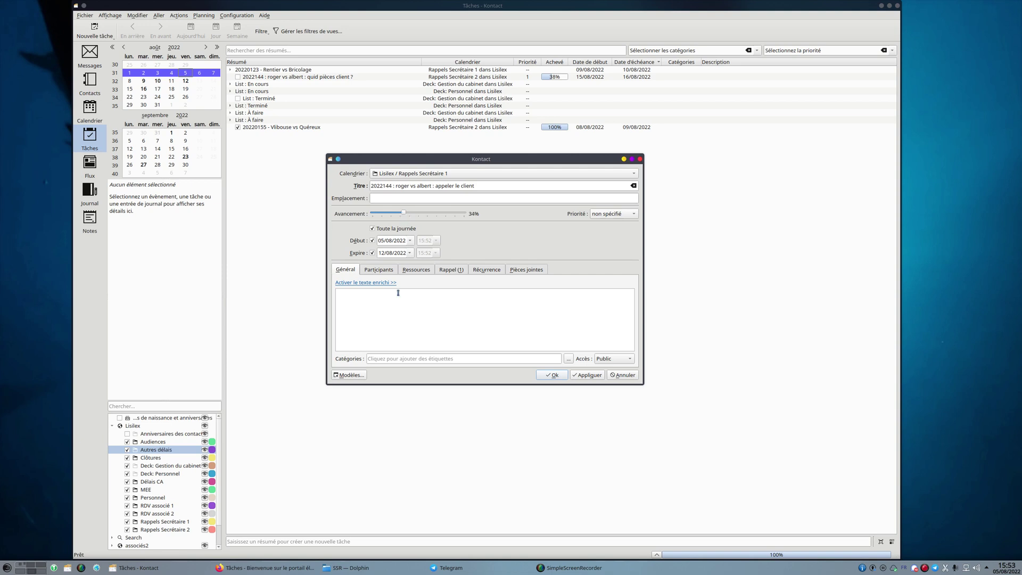
click(612, 215)
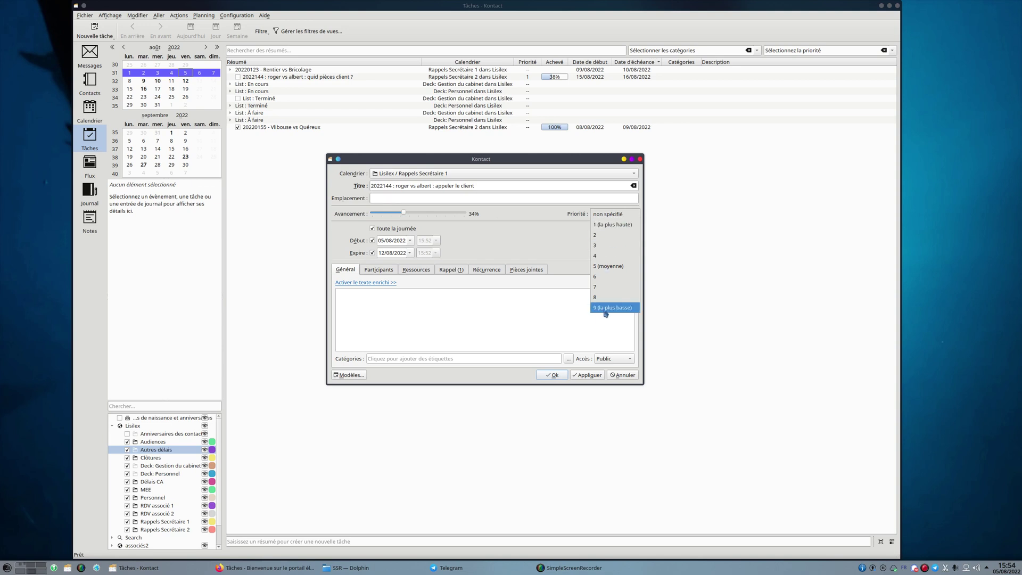
click(441, 329)
click(380, 273)
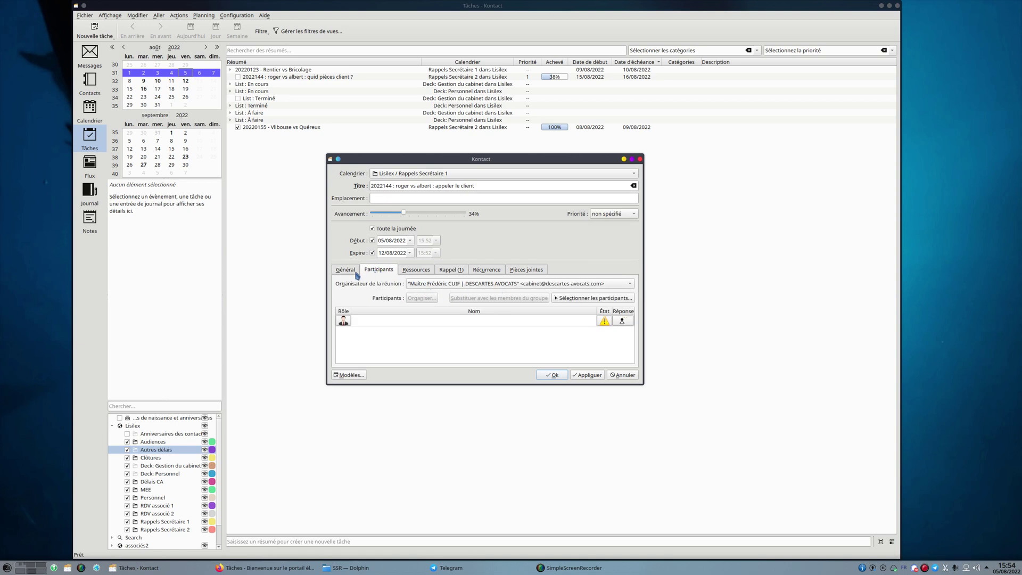
click(411, 273)
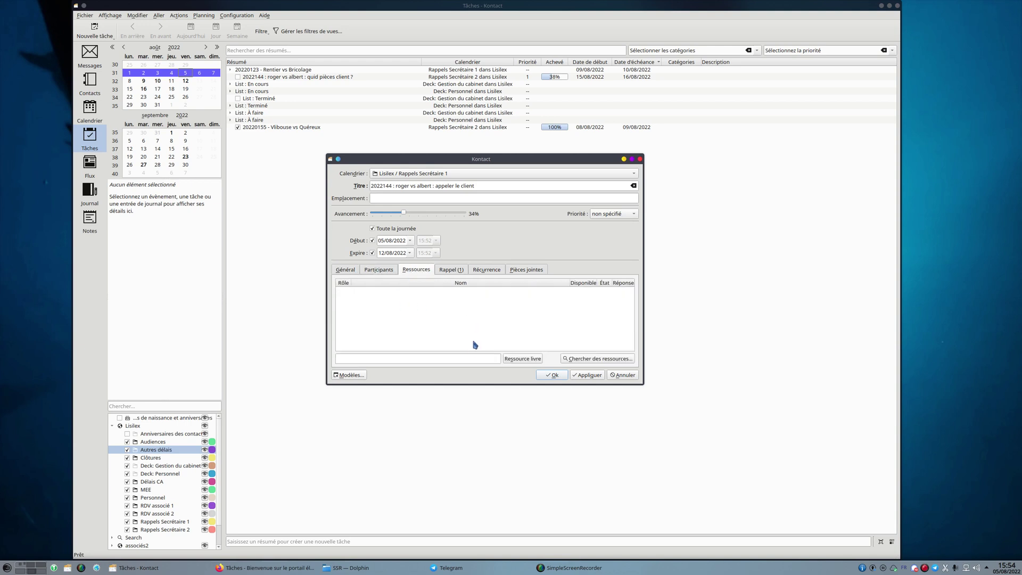
click(451, 271)
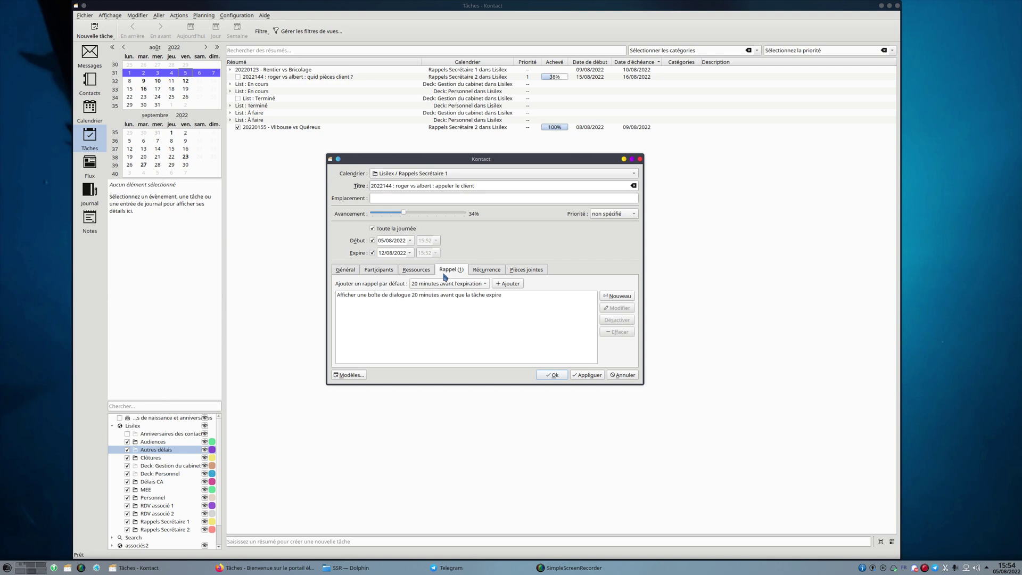
click(433, 285)
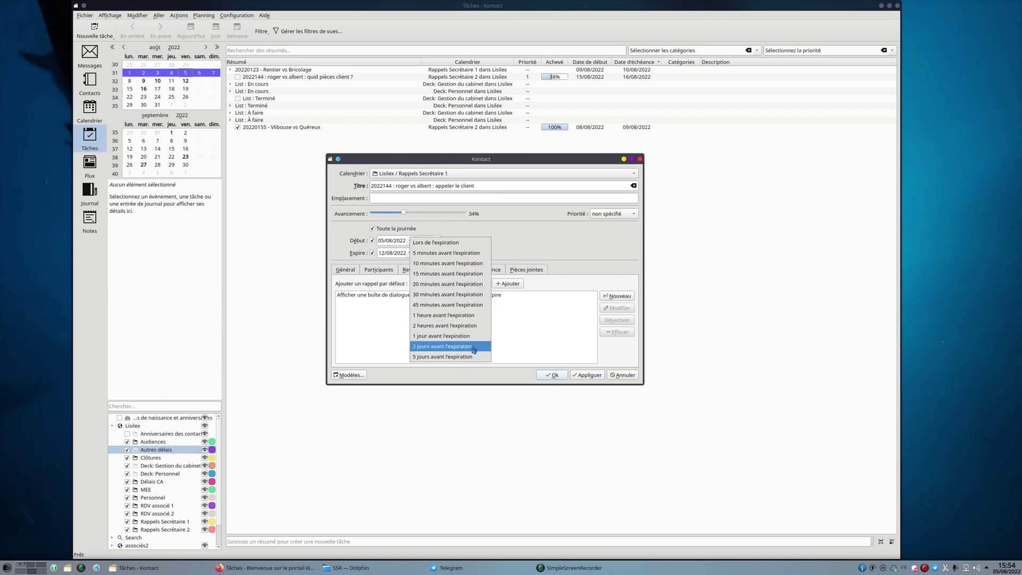
click(527, 310)
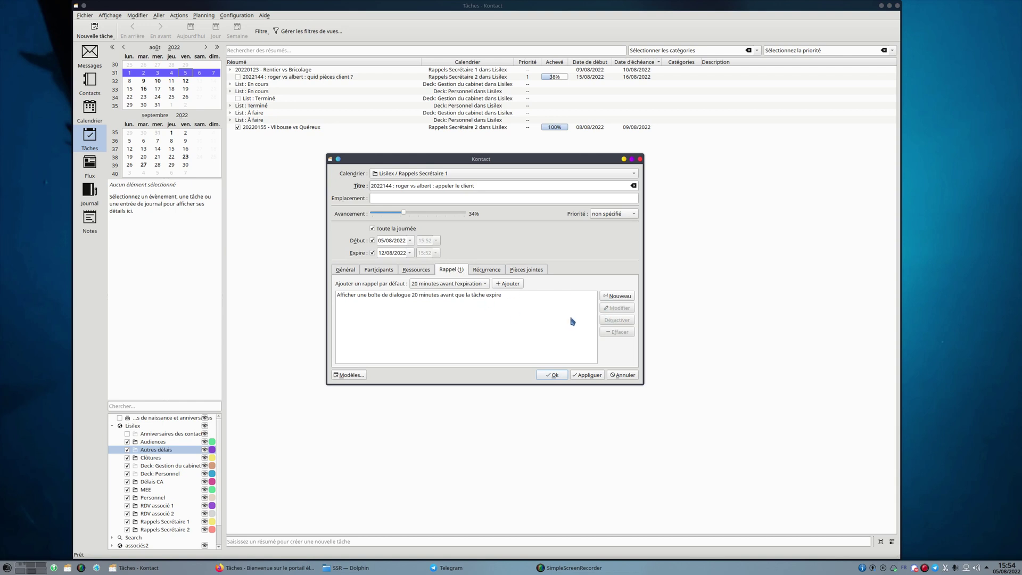
Step: Add a reminder displaying 'le faire immédiatement' 20 hours after the task starts
click(619, 297)
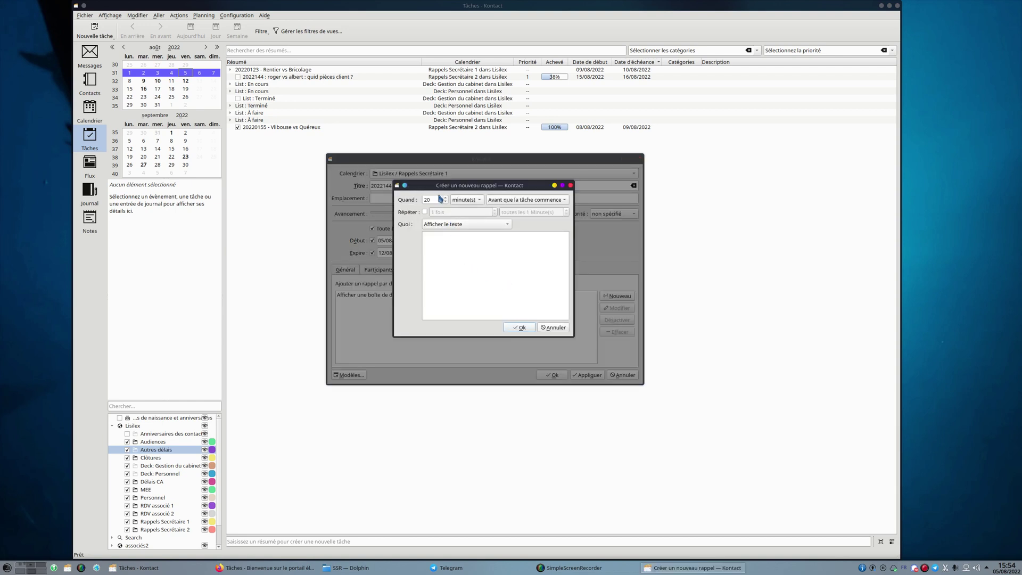
click(461, 200)
click(464, 211)
click(504, 204)
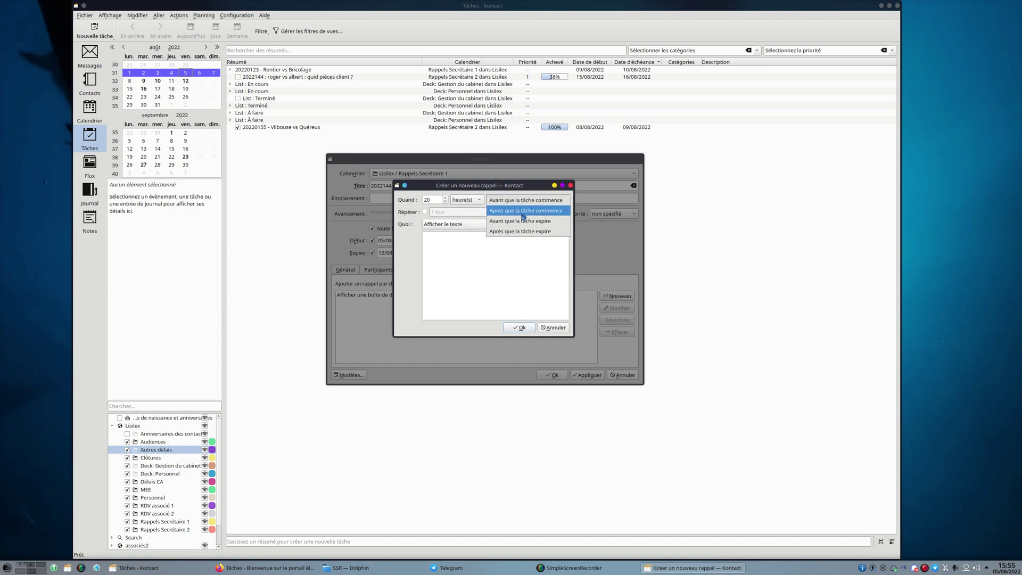
click(524, 213)
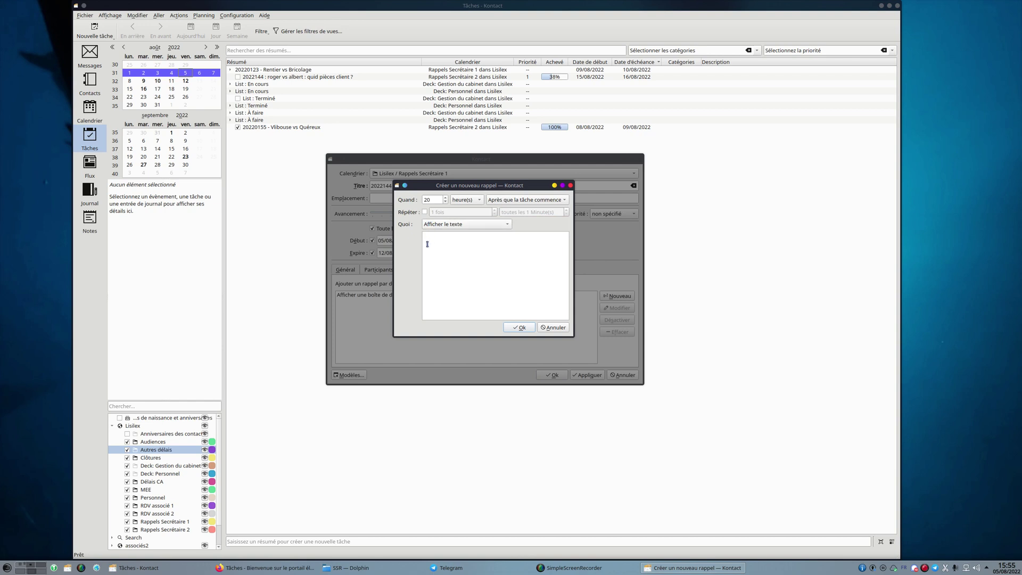
text(le f)
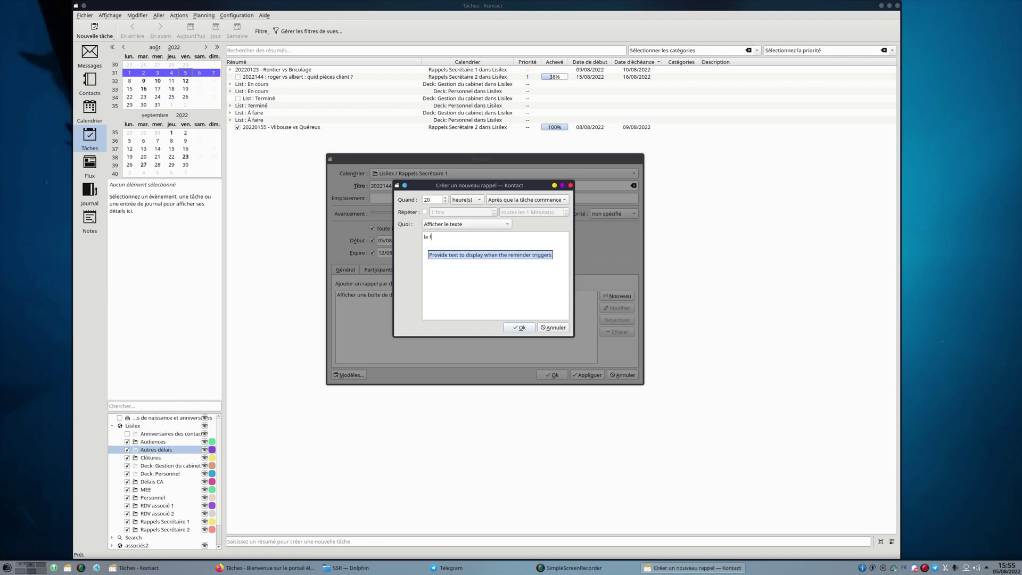
text(aire immédiatee)
text(ent)
text(men)
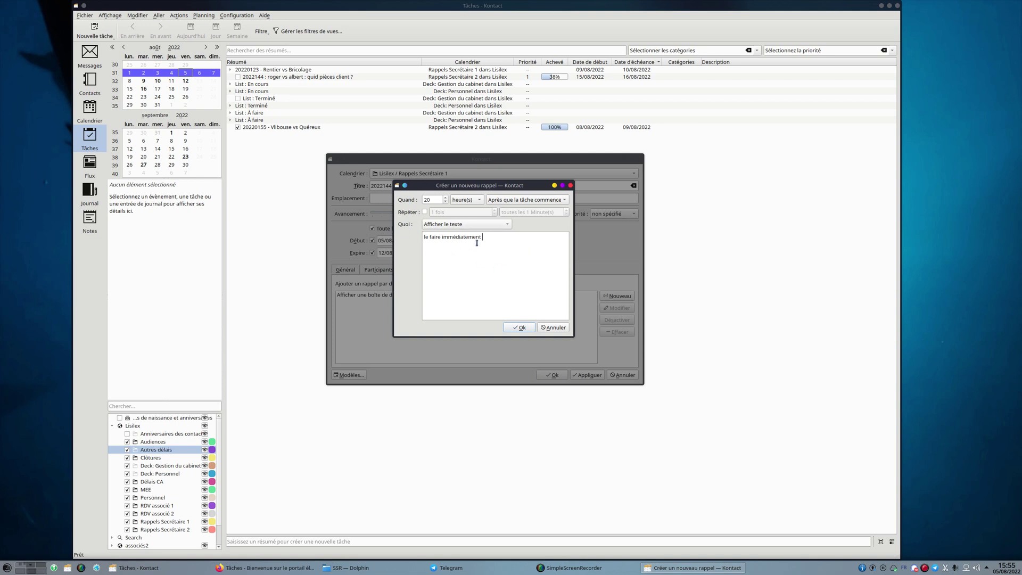
click(474, 225)
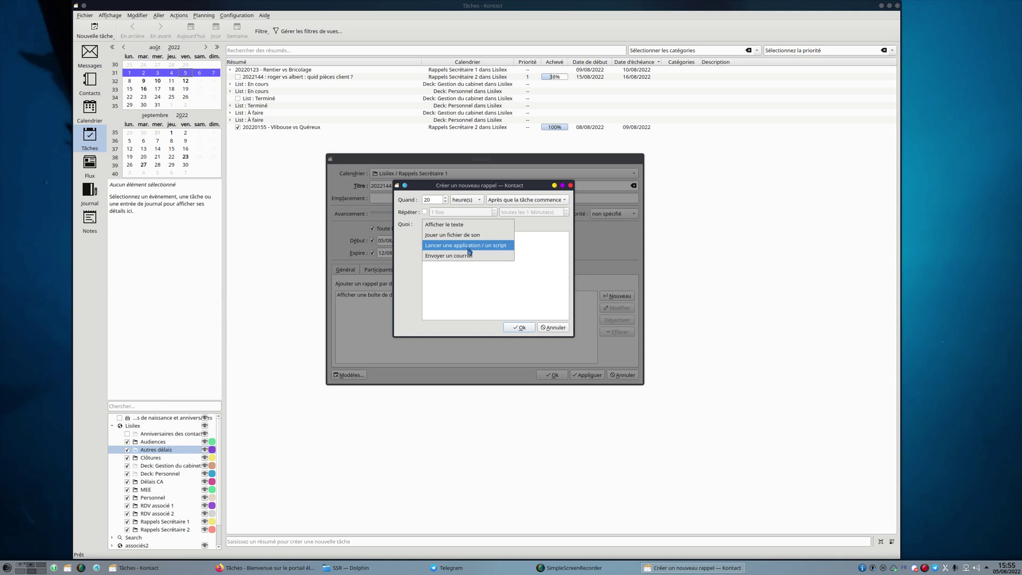
click(466, 287)
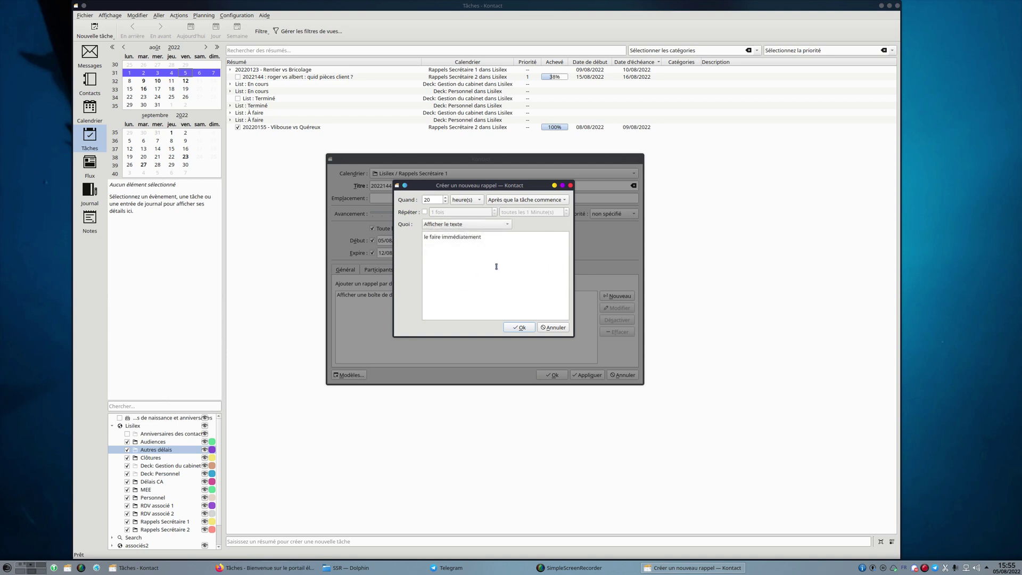
click(525, 329)
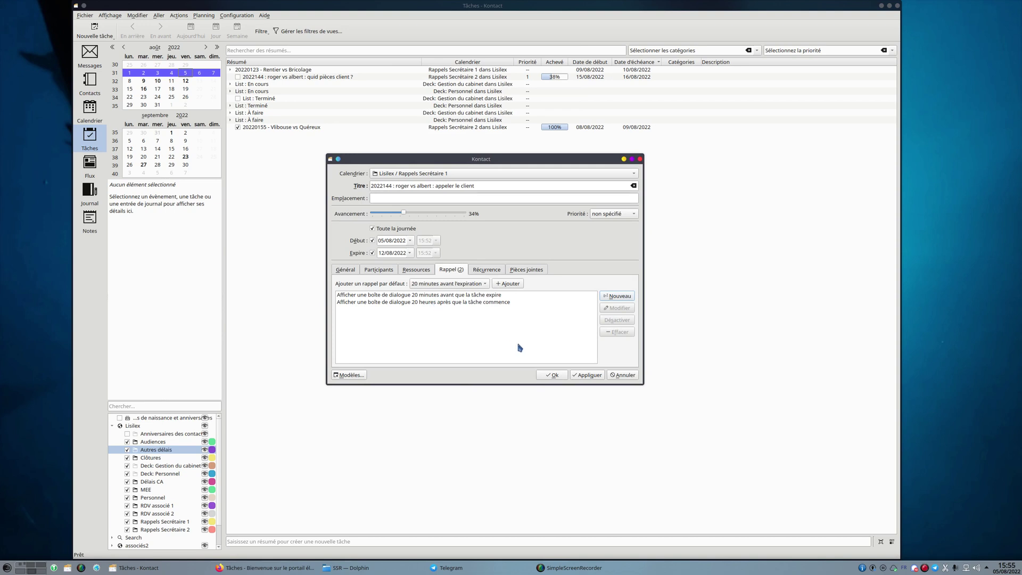
Step: View the Récurrence and empty Pièces jointes pages, then close the ECOA email viewer
click(485, 270)
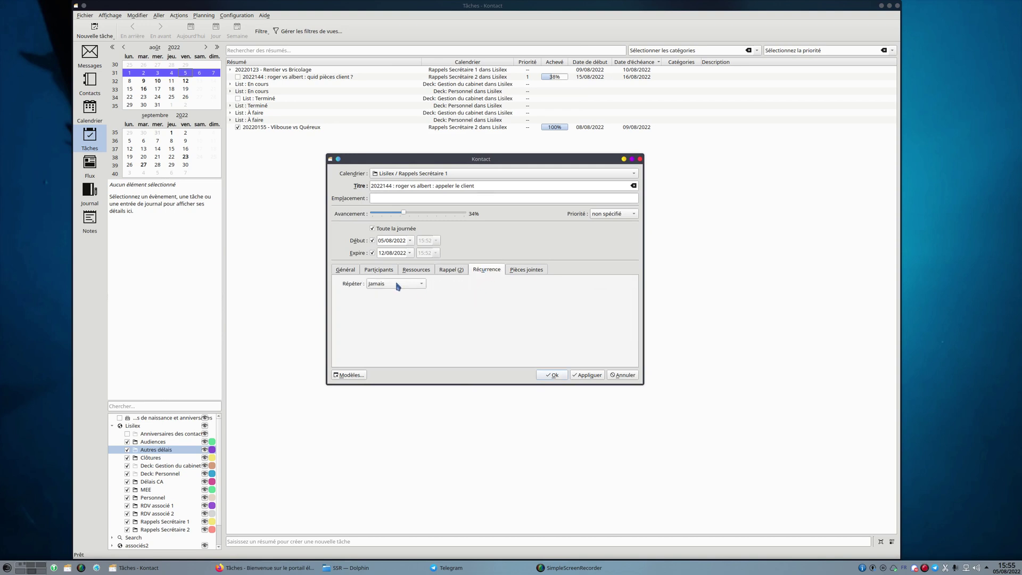
click(541, 272)
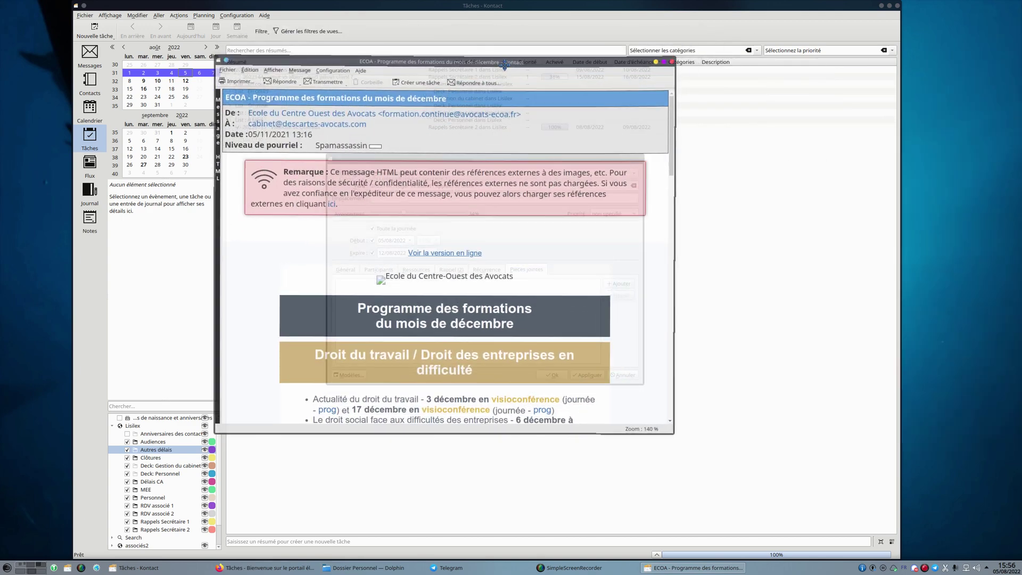
scroll(431, 292, down, 15)
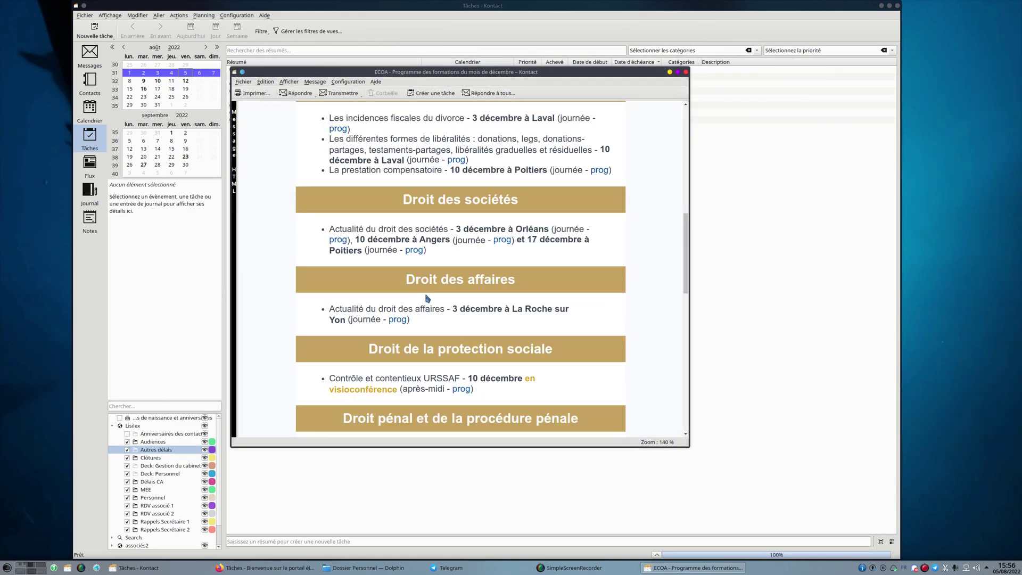
scroll(431, 292, up, 8)
scroll(432, 292, up, 10)
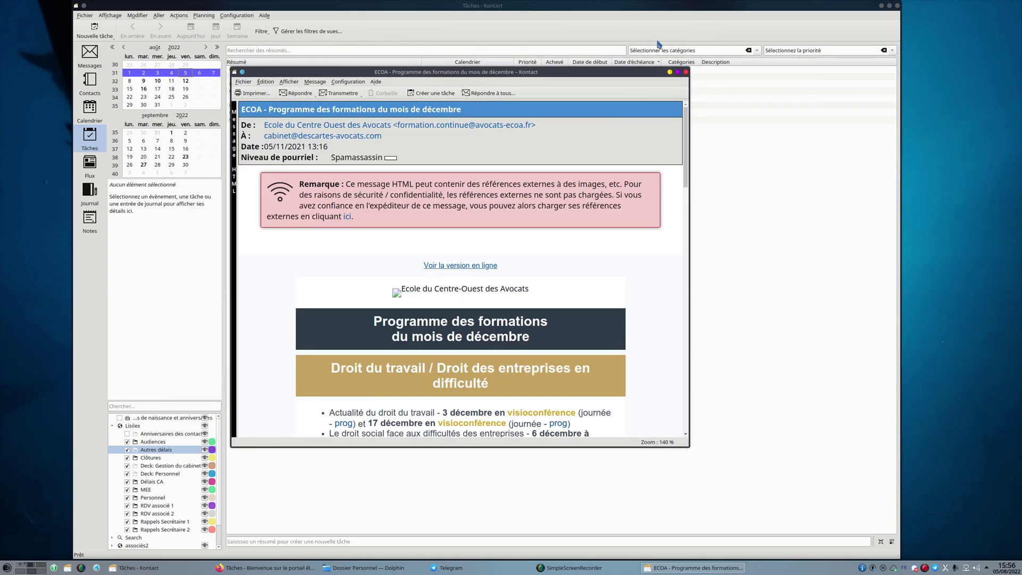
click(686, 72)
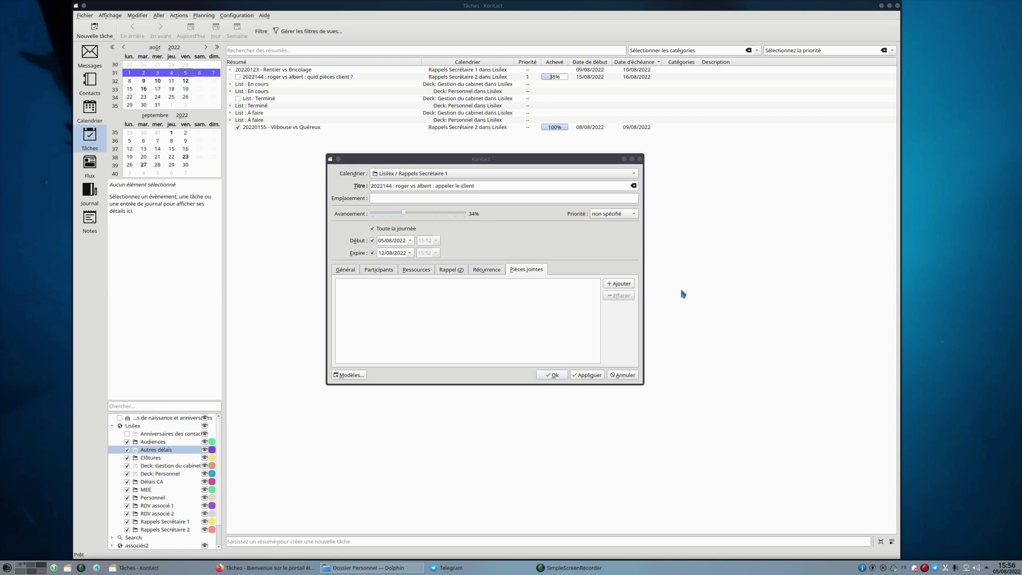
Step: Attach programme ecoa.eml as 'mail d'information' and open it to check it
click(619, 284)
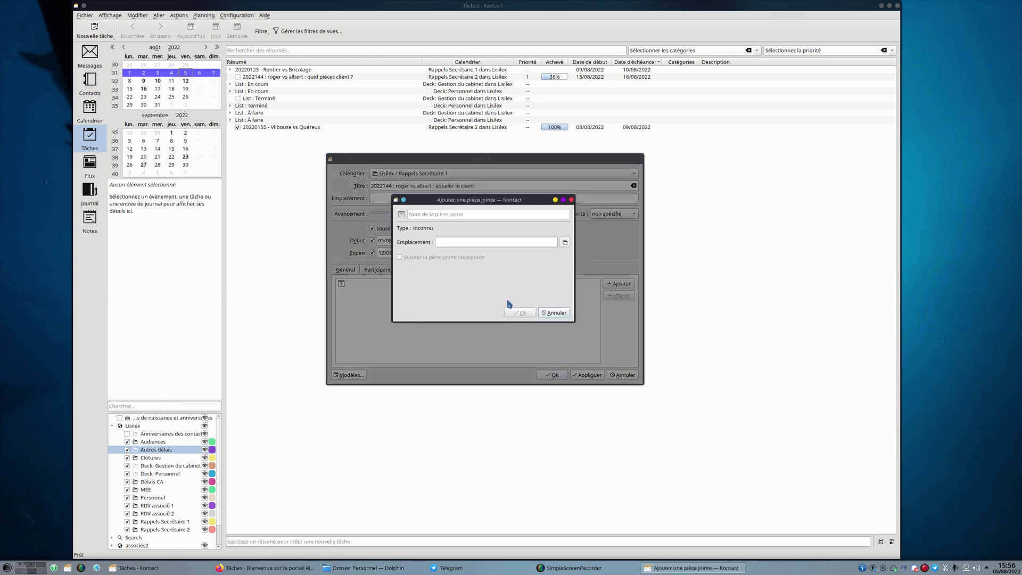
drag(1021, 288, 496, 244)
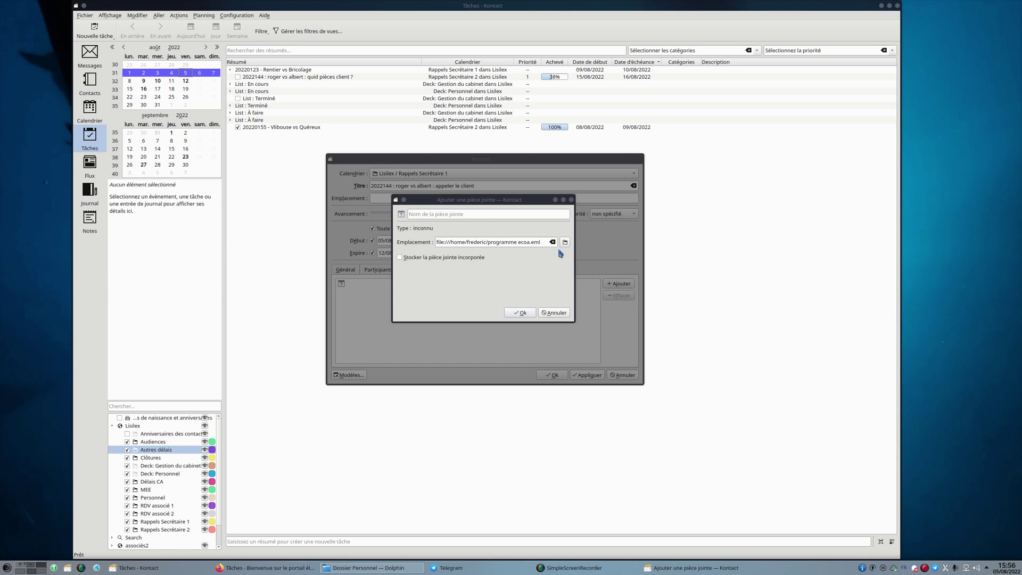
click(477, 225)
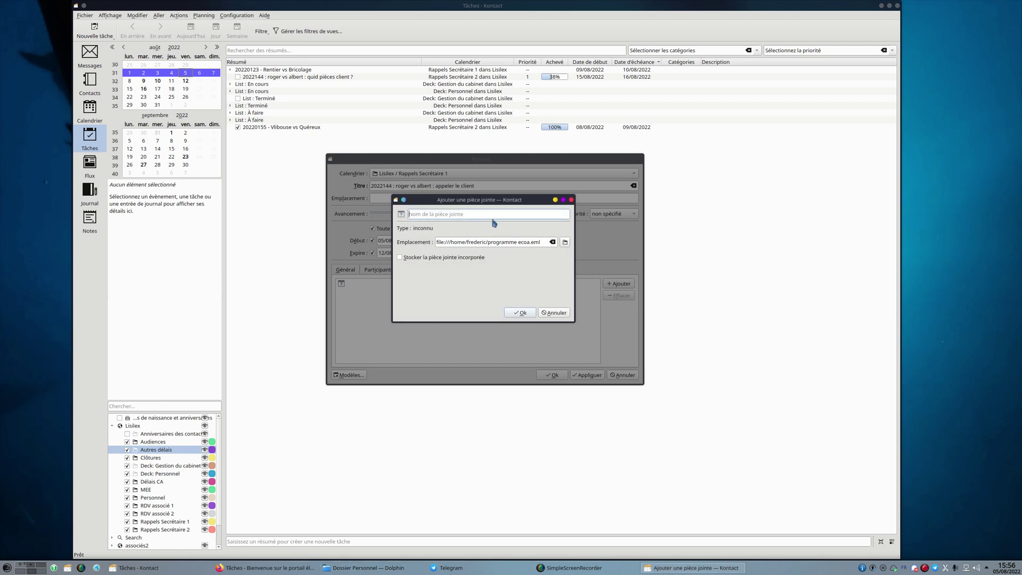
text(mail d'information)
click(523, 314)
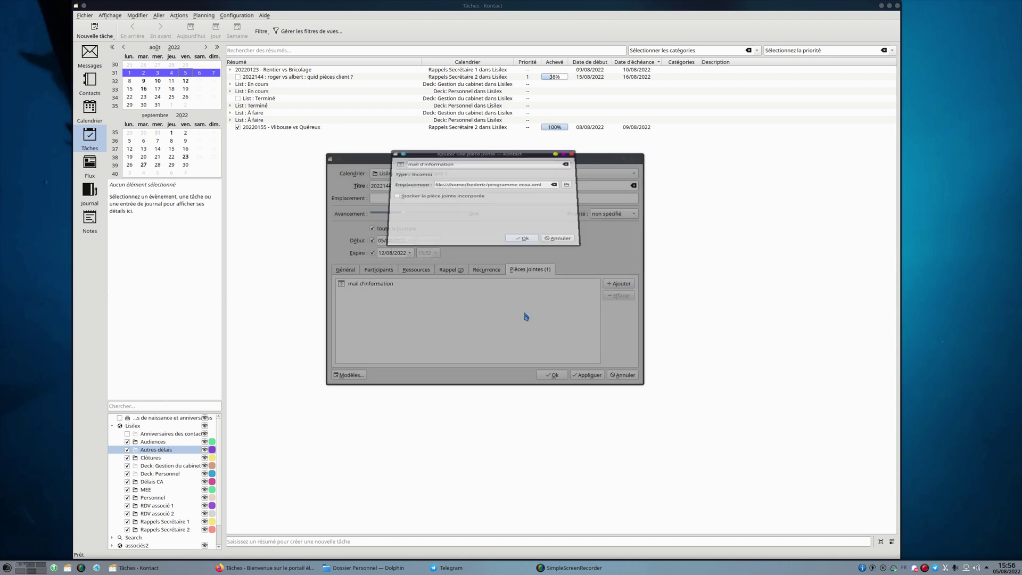
click(375, 289)
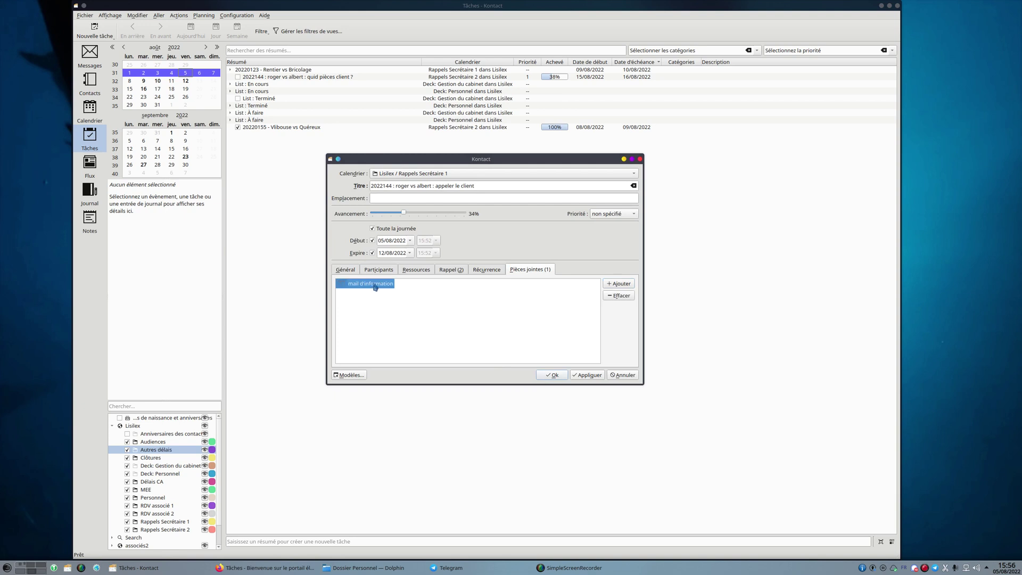
double_click(376, 287)
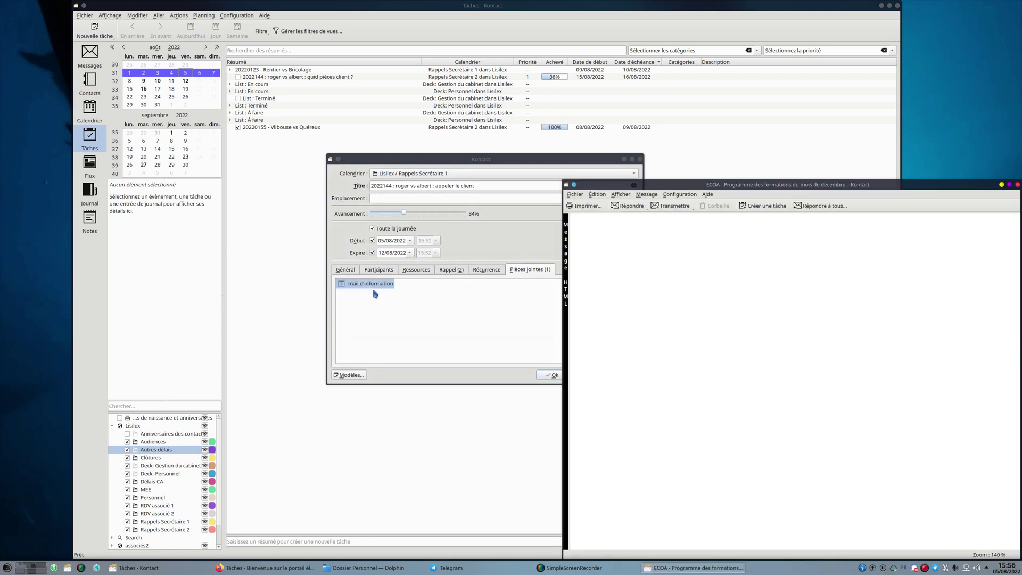
click(1018, 185)
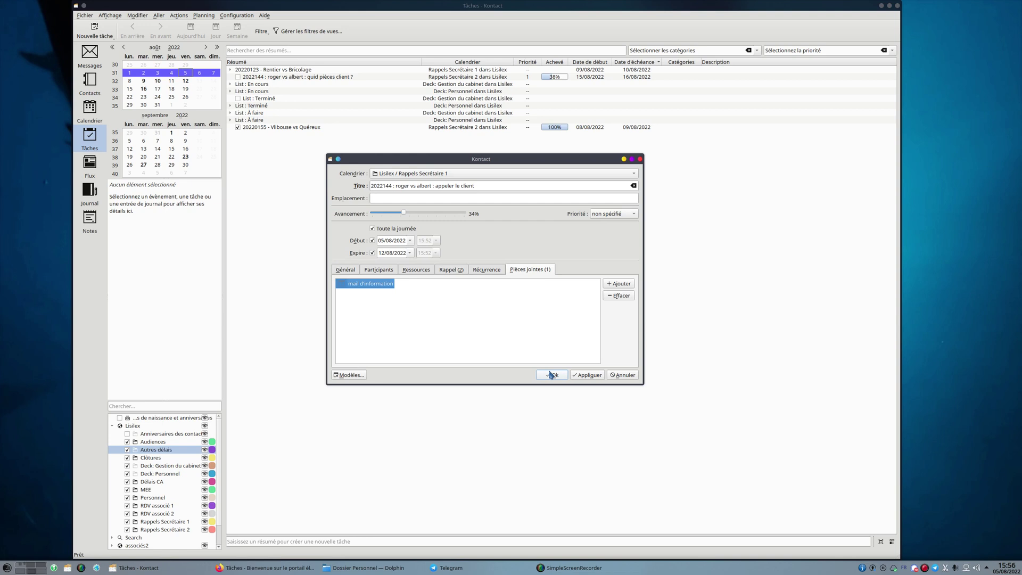
Step: Keep the task in Rappels Secrétaire 1 and save it
click(439, 175)
click(439, 184)
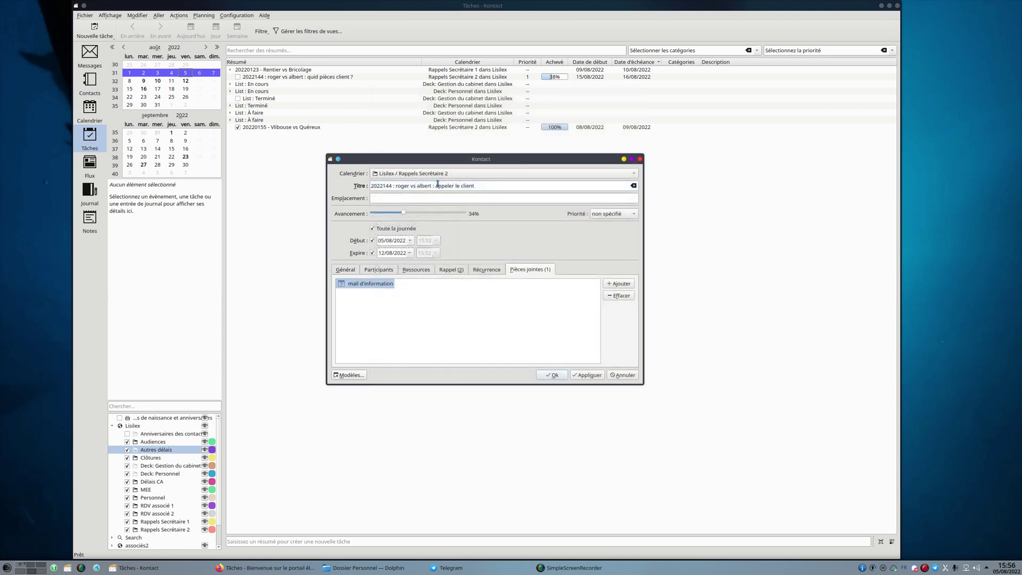
click(440, 175)
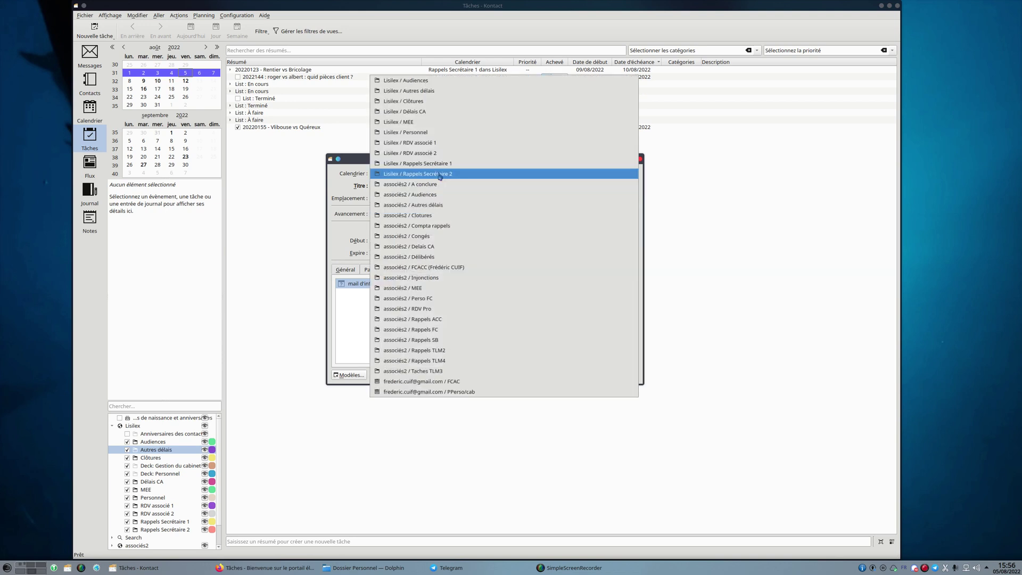
click(440, 166)
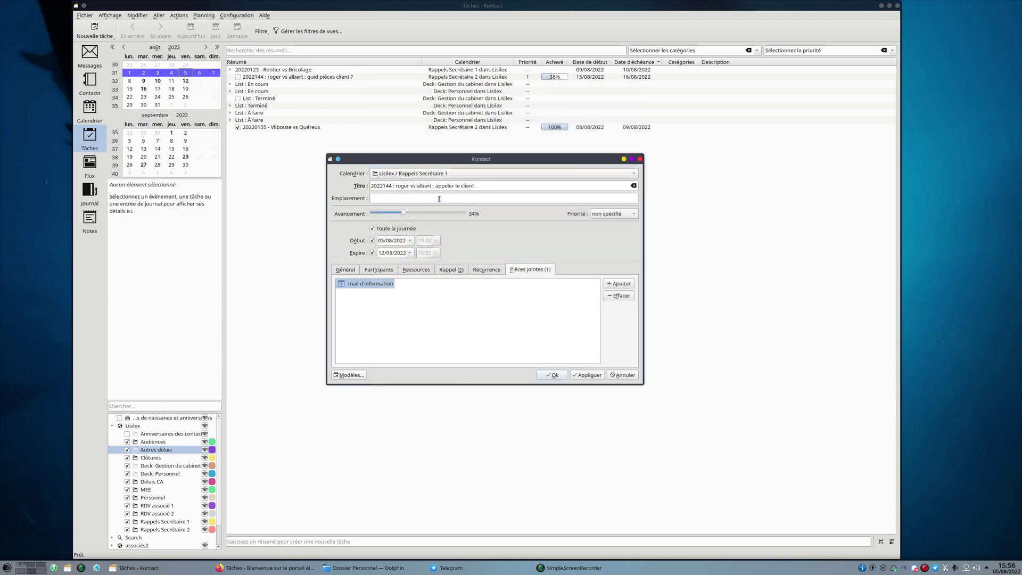
click(553, 376)
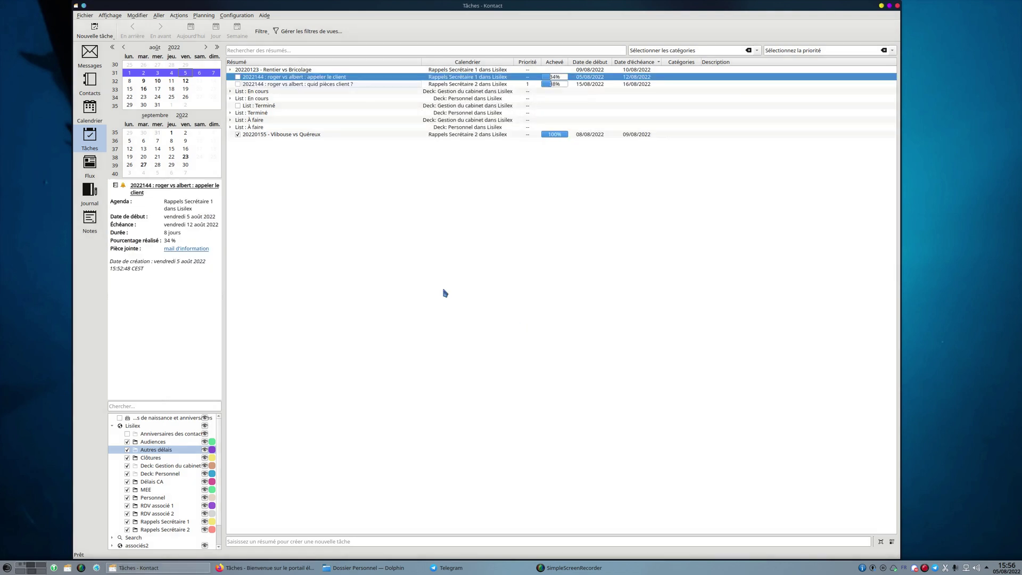
Step: Raise the call-the-client task's progress to 79% and save it
double_click(484, 78)
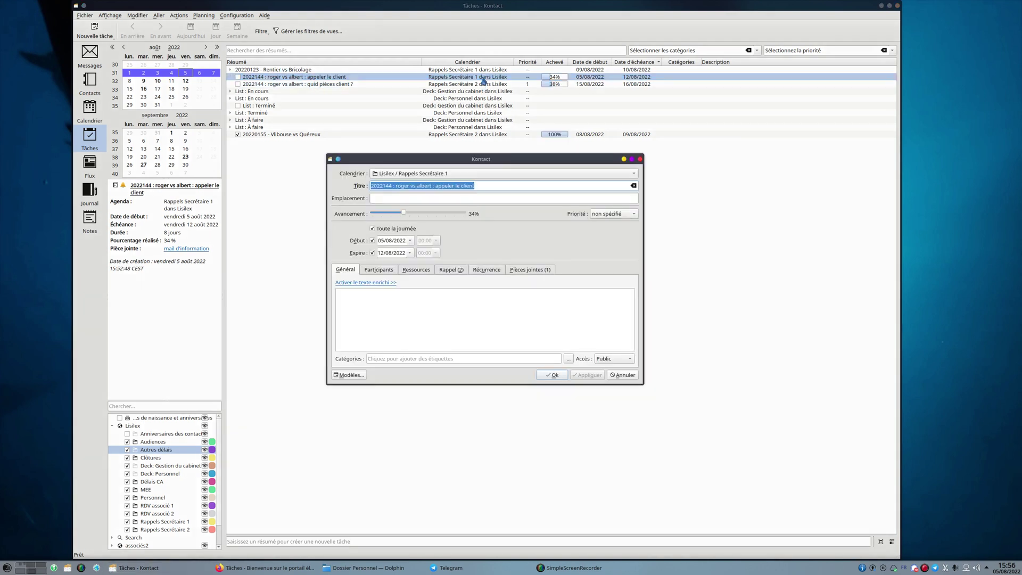
drag(406, 214, 448, 219)
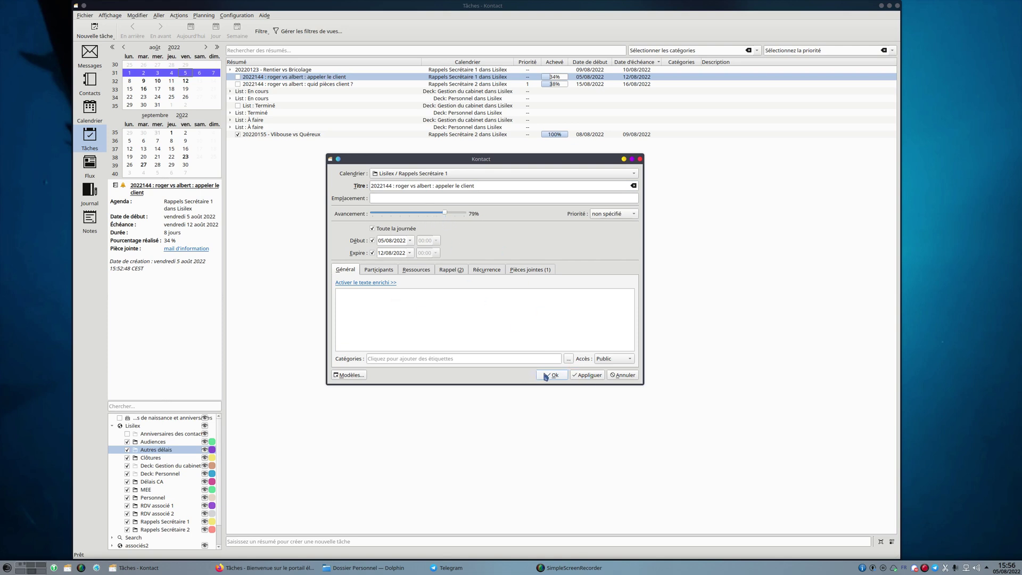
click(549, 375)
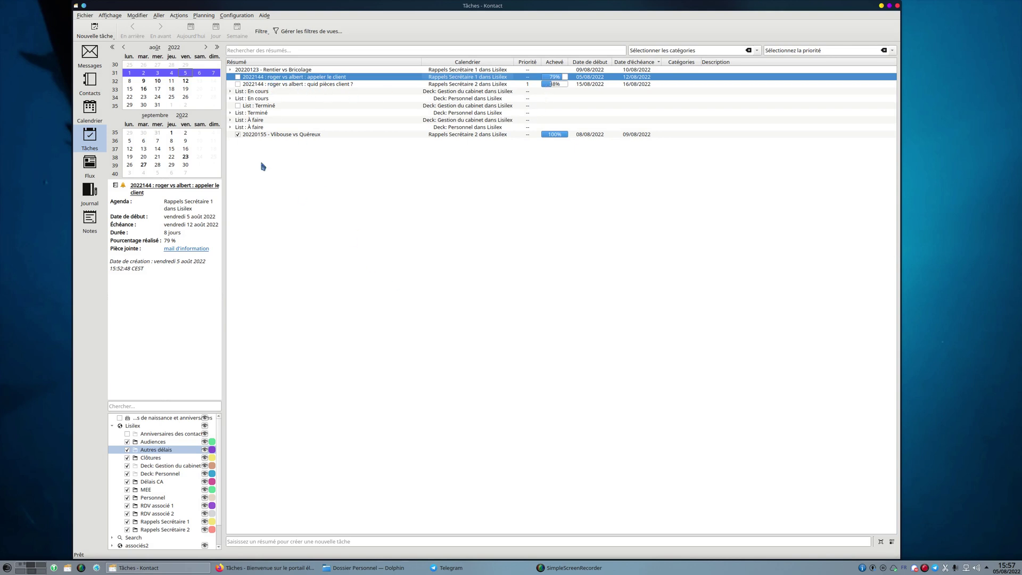
Step: Mark the call-the-client task completed, then view details of tasks 20220155 and 20220123
click(238, 77)
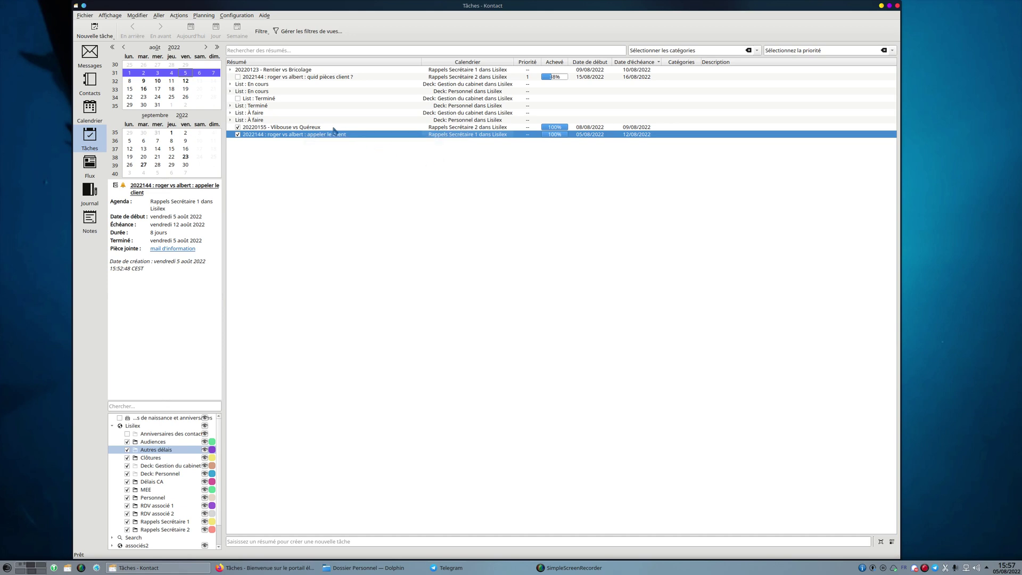
mouse_move(290, 136)
click(273, 128)
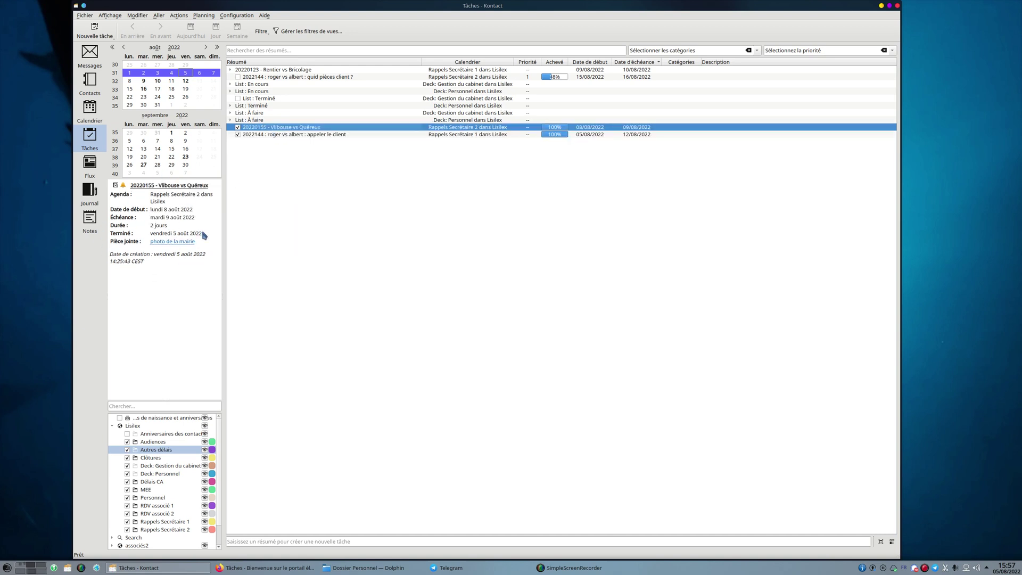
click(270, 70)
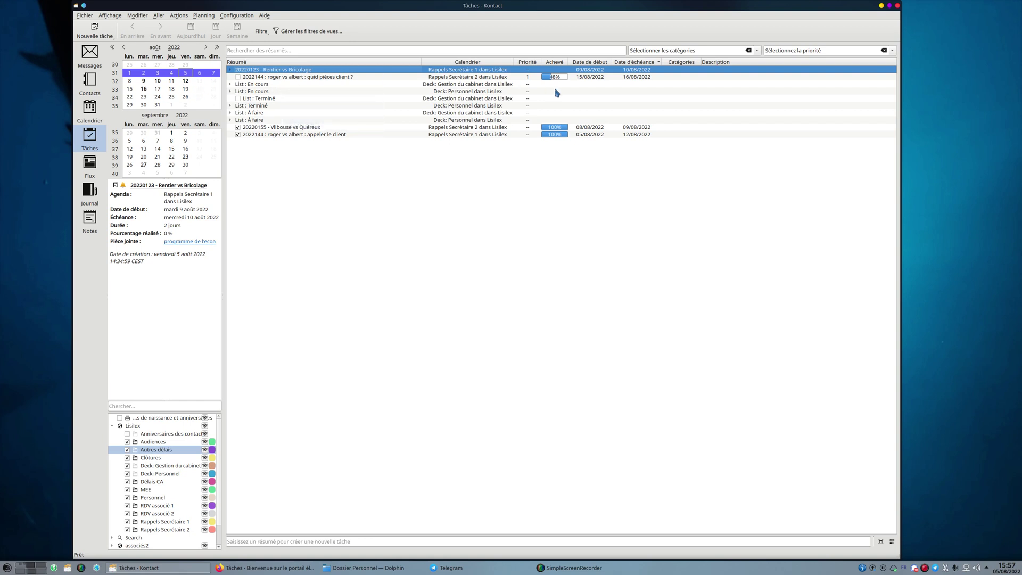
click(304, 79)
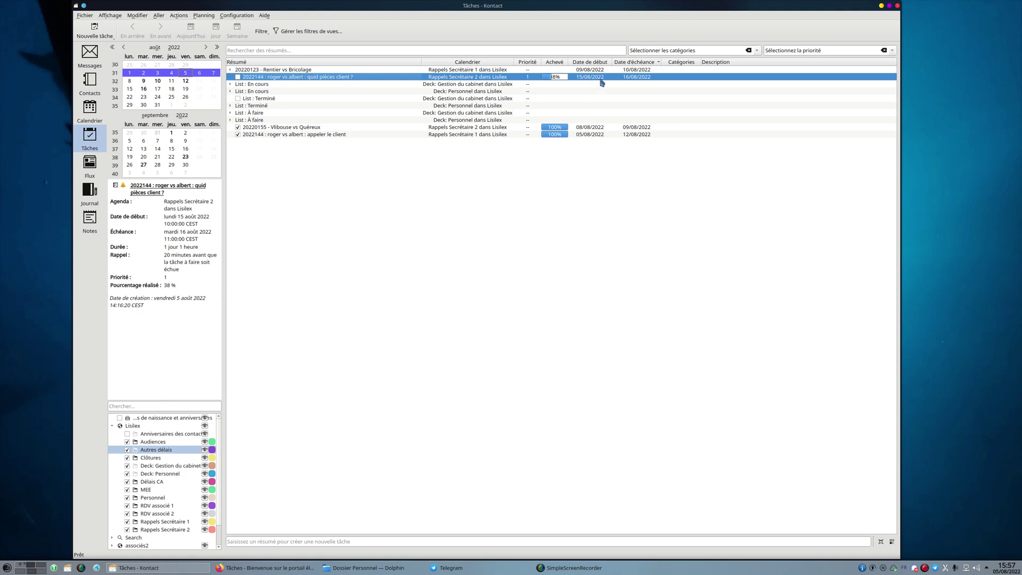
click(115, 90)
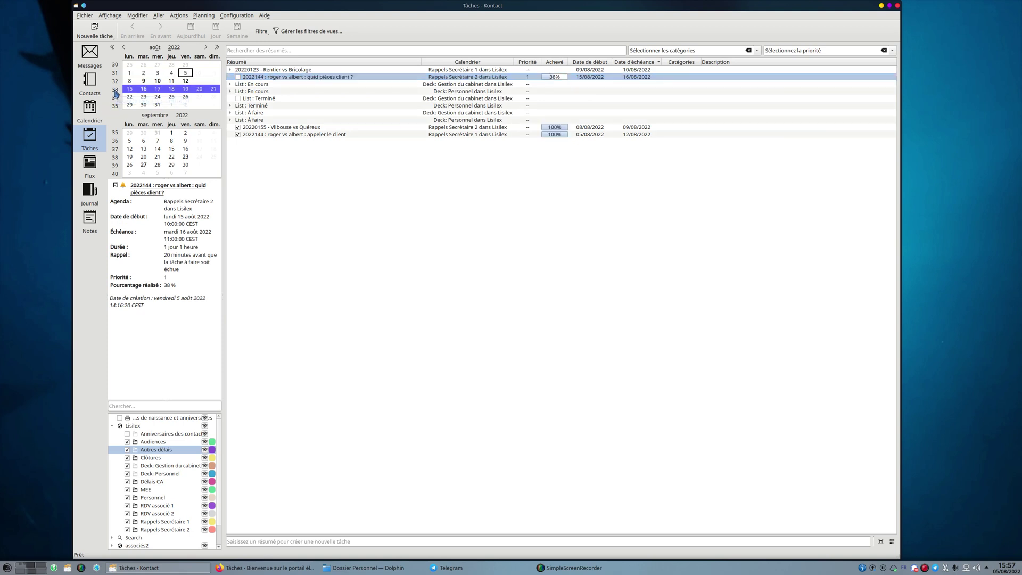
click(90, 109)
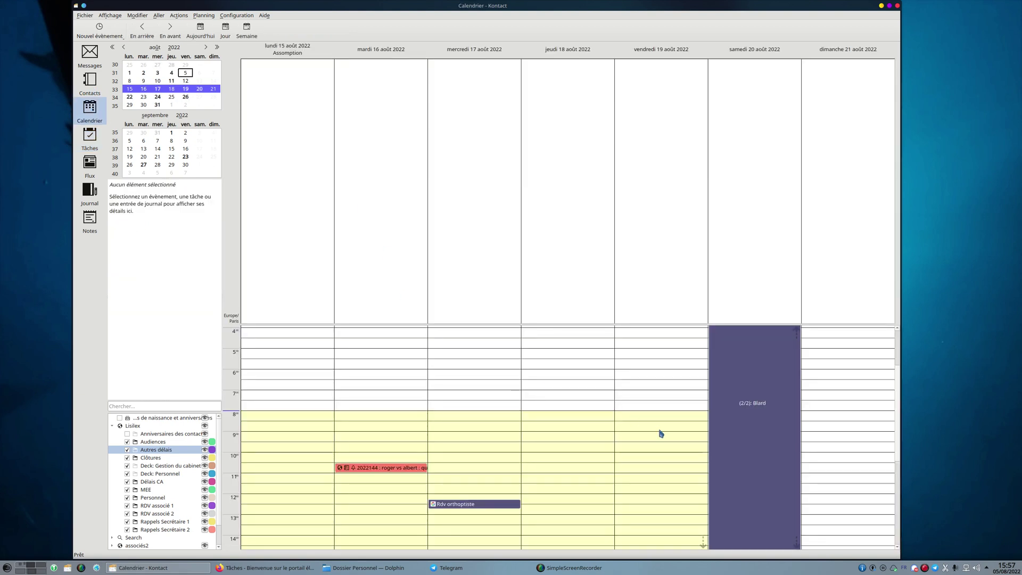
click(391, 470)
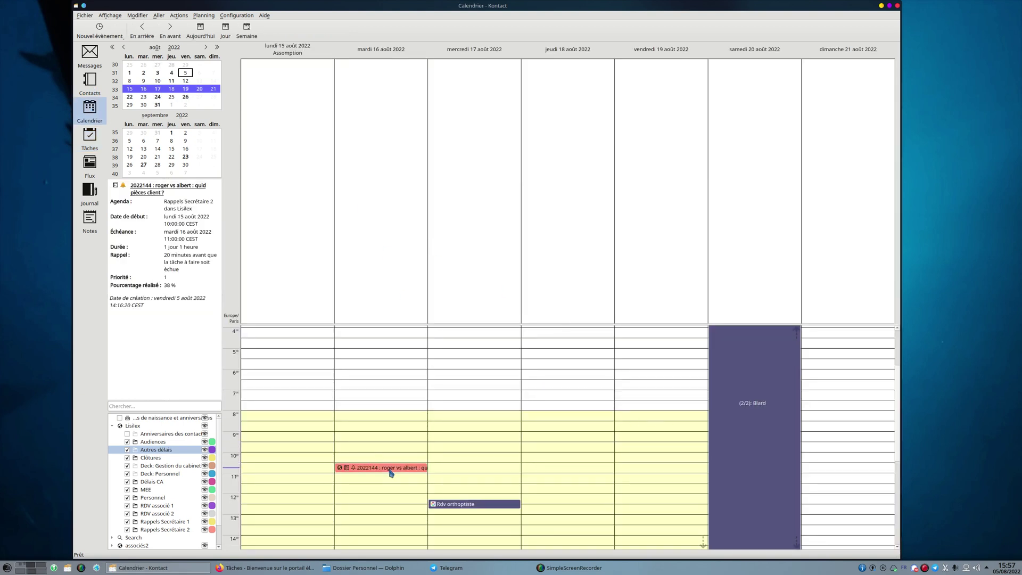
mouse_move(396, 475)
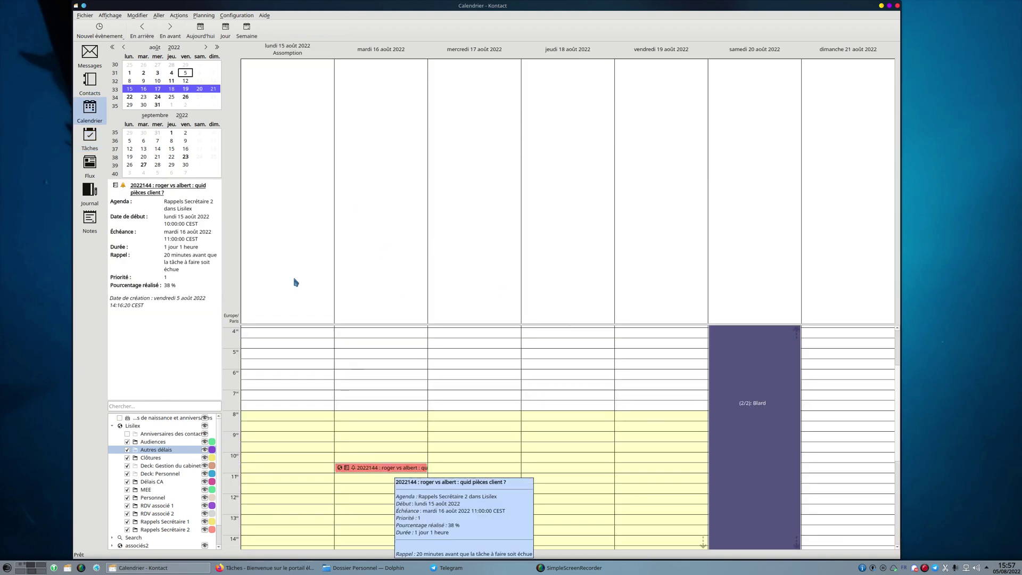
click(93, 86)
click(95, 62)
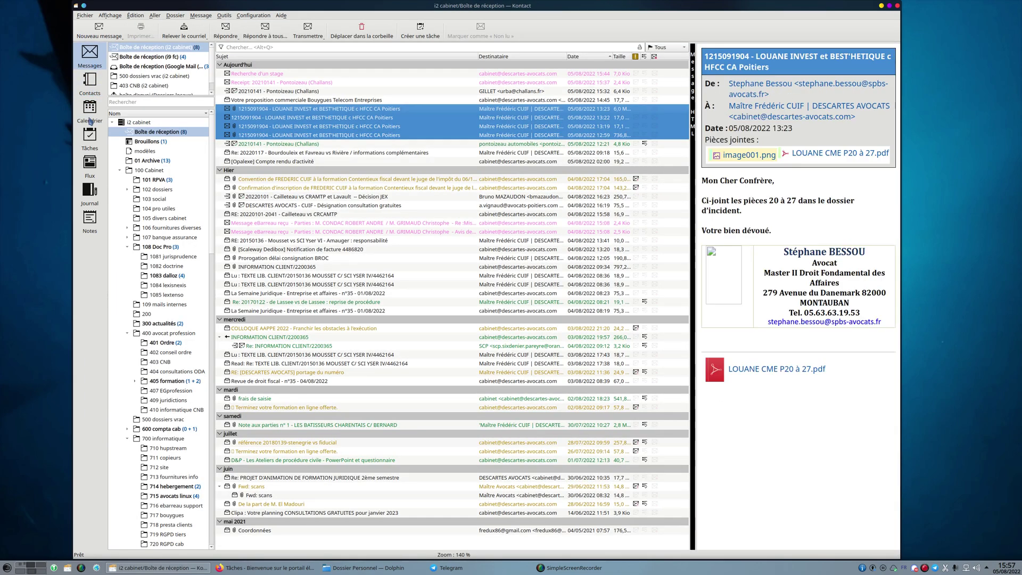
click(92, 137)
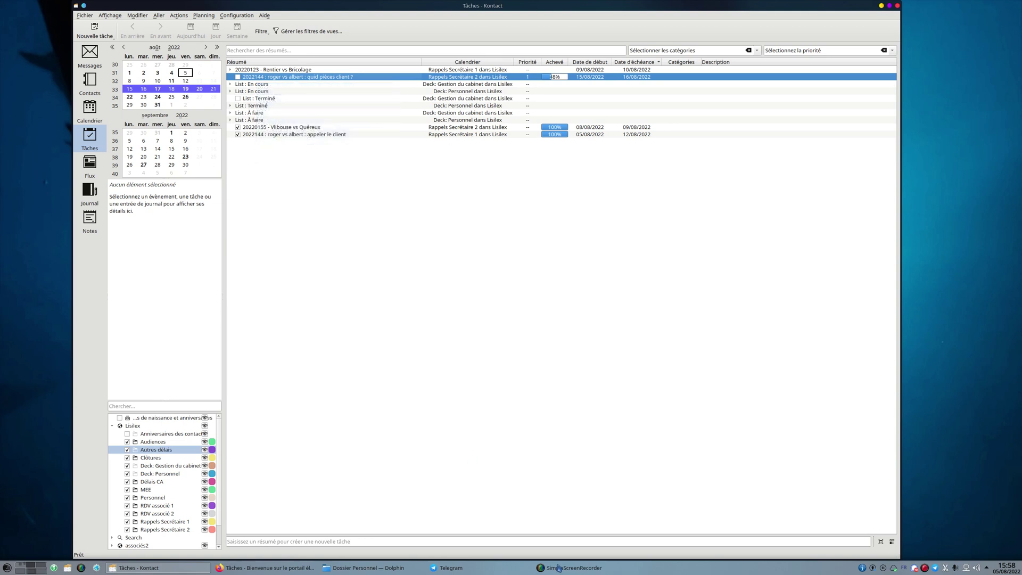
Step: Bring forward the Firefox window showing the Nextcloud Tasks page
mouse_move(388, 569)
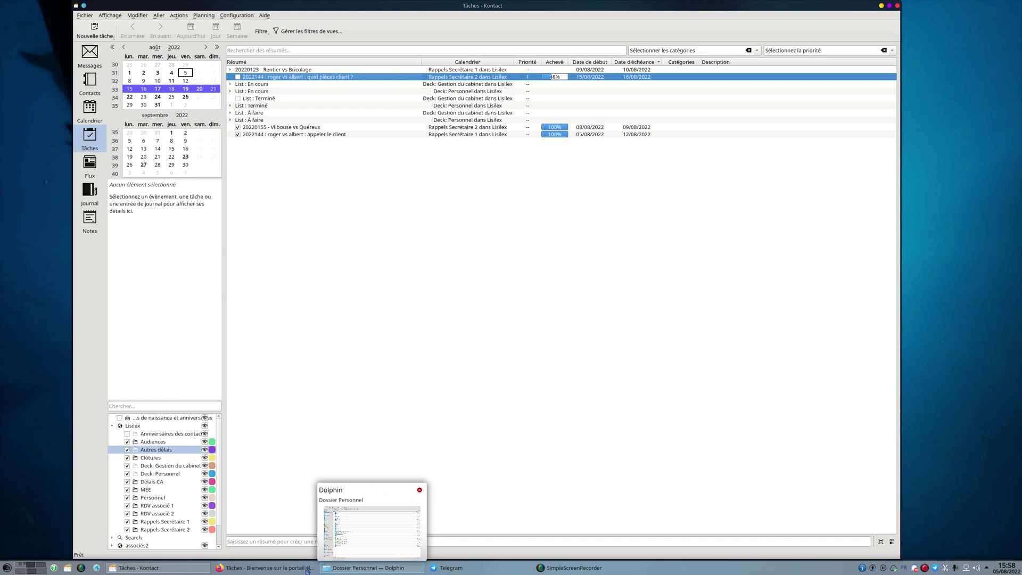
mouse_move(283, 571)
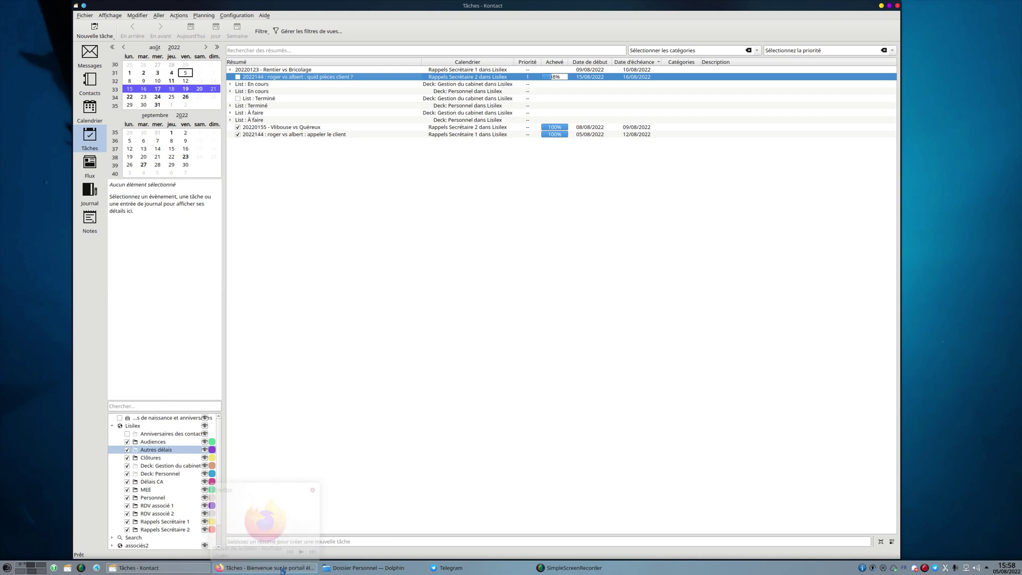
click(283, 569)
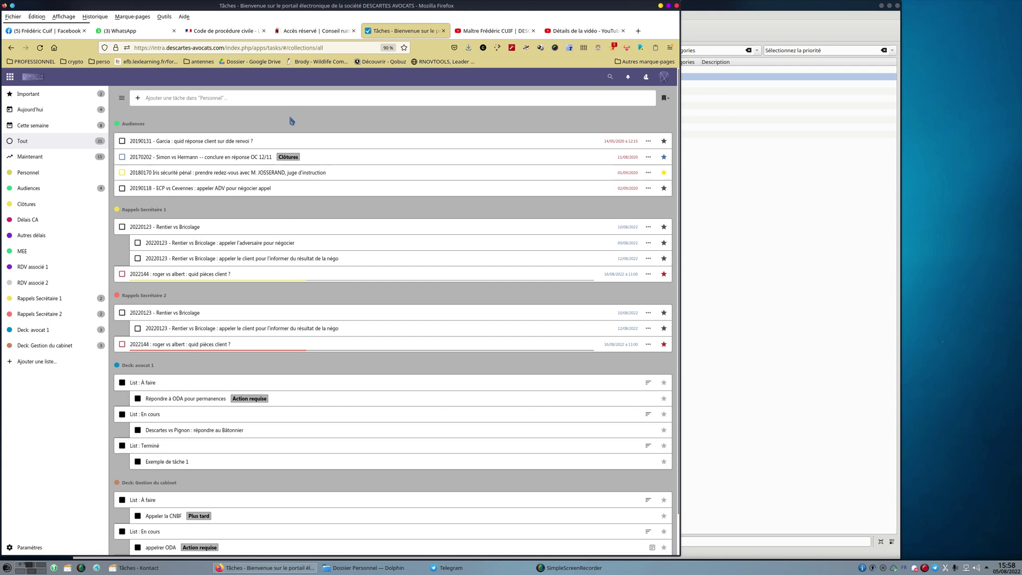
Step: Reload Nextcloud Tasks and compare it against the Kontact task list
key(F5)
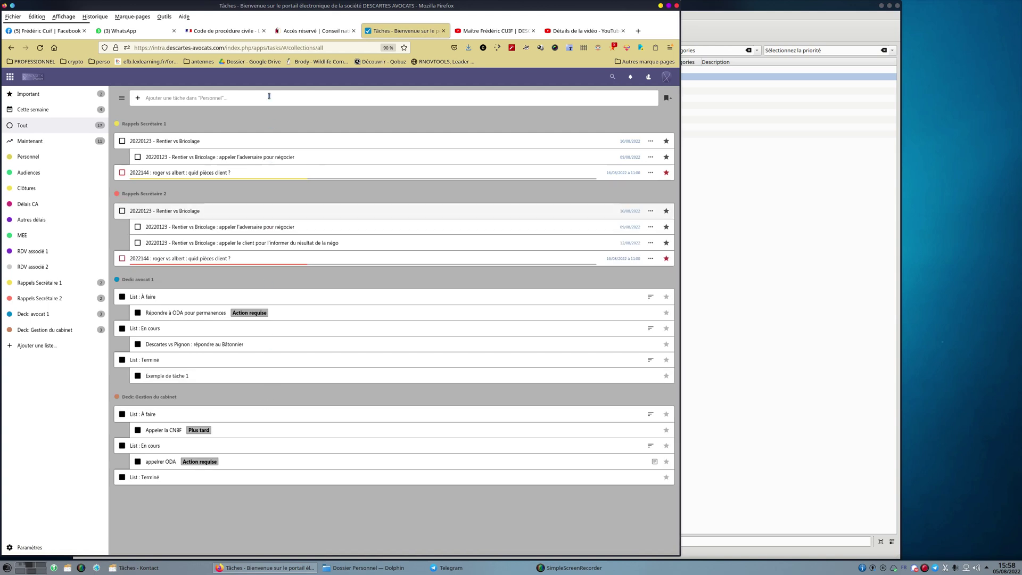
click(749, 194)
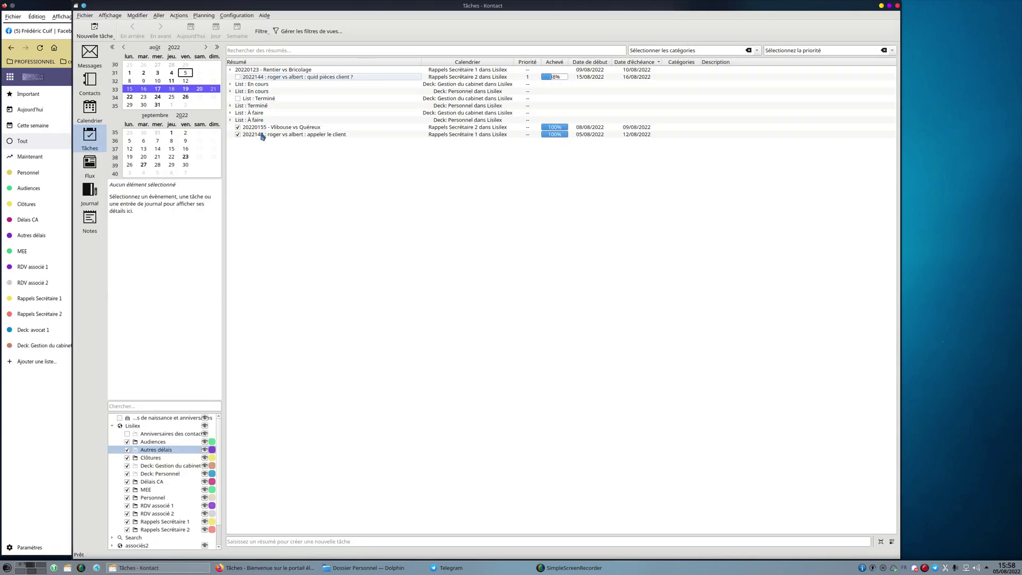
click(43, 406)
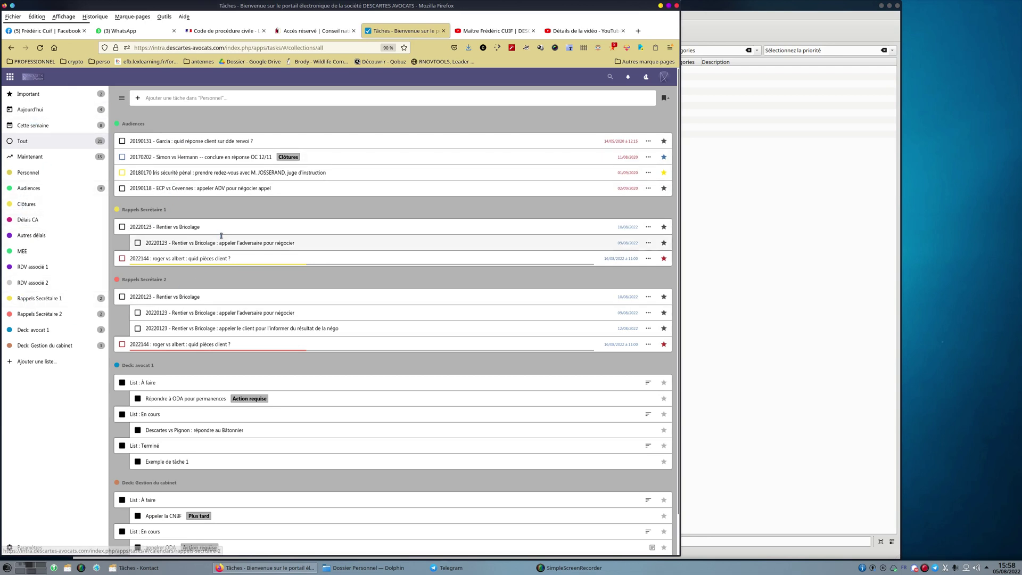
Step: Review the 20220123 - Rentier vs Bricolage task's remarks, details and actions menu, then return to Kontact
click(241, 229)
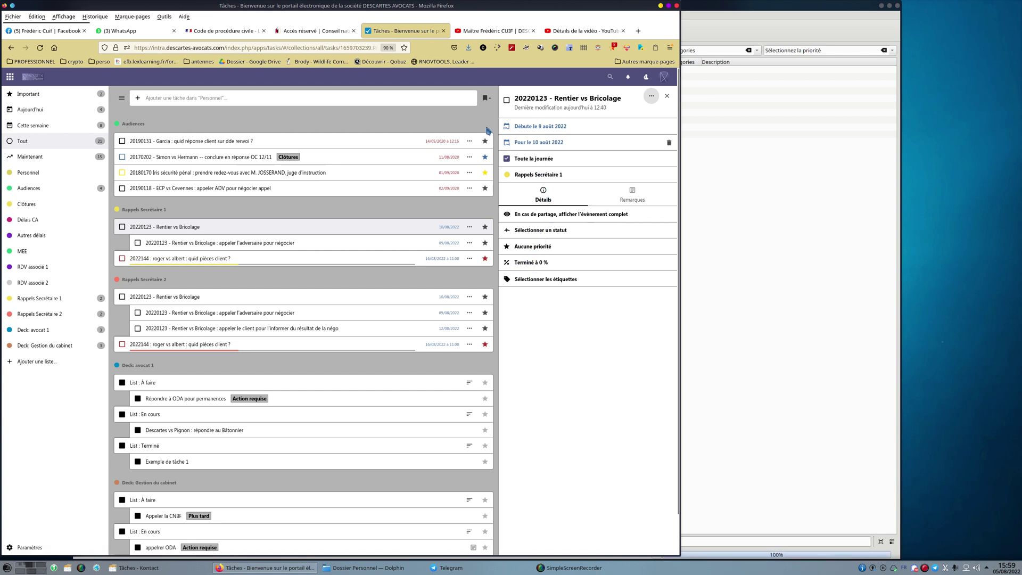
click(634, 197)
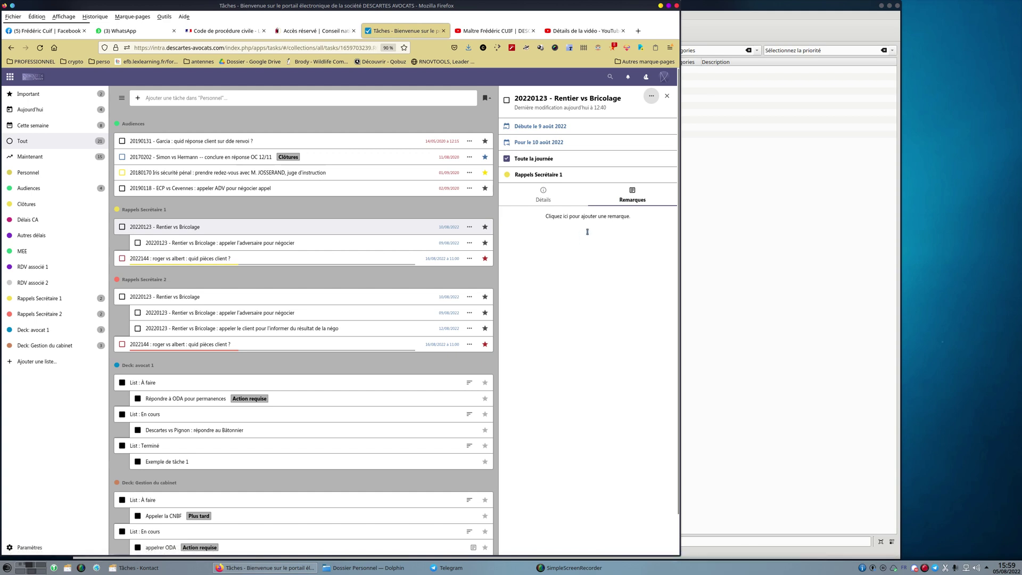
click(557, 201)
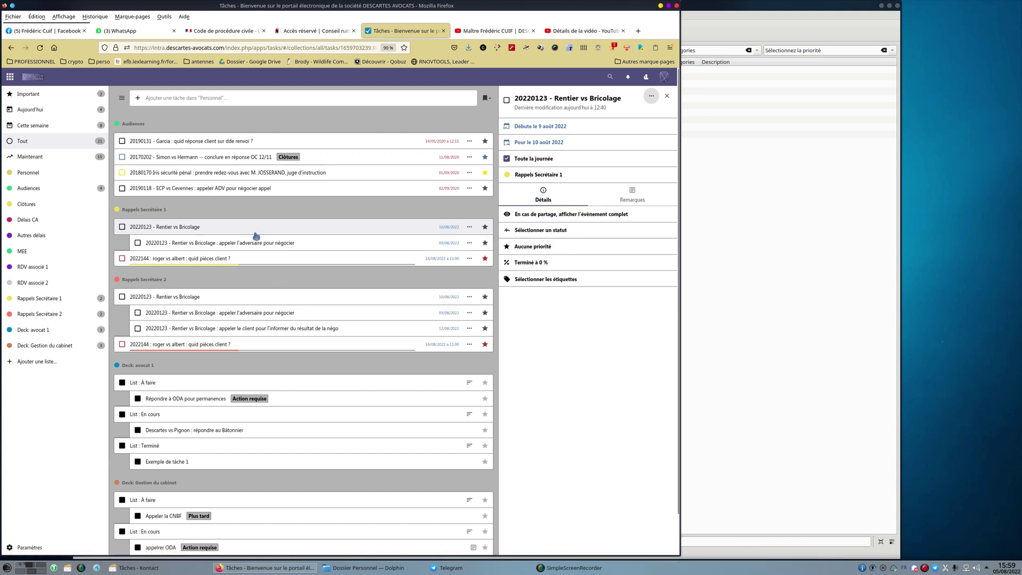
click(652, 96)
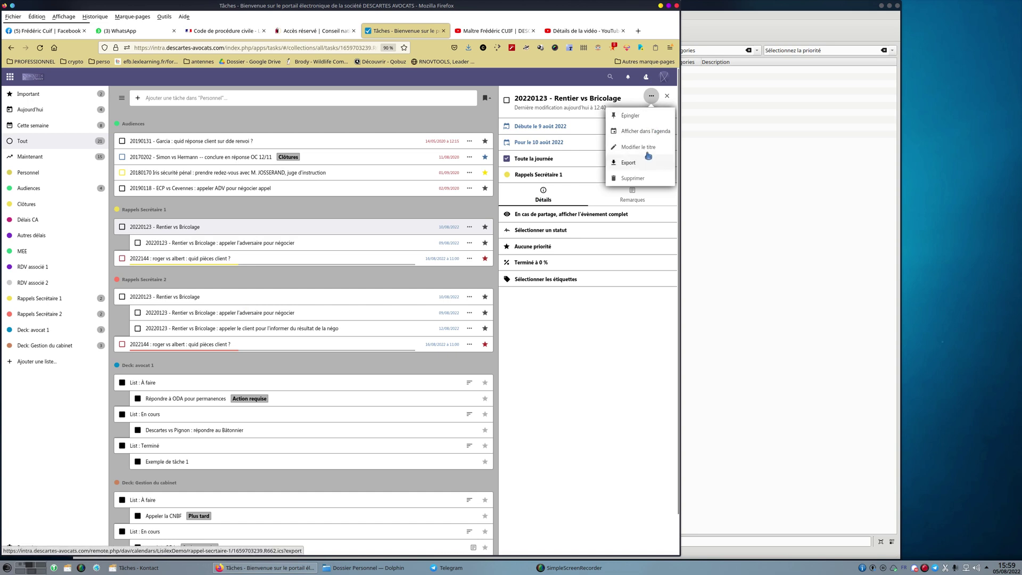
click(589, 392)
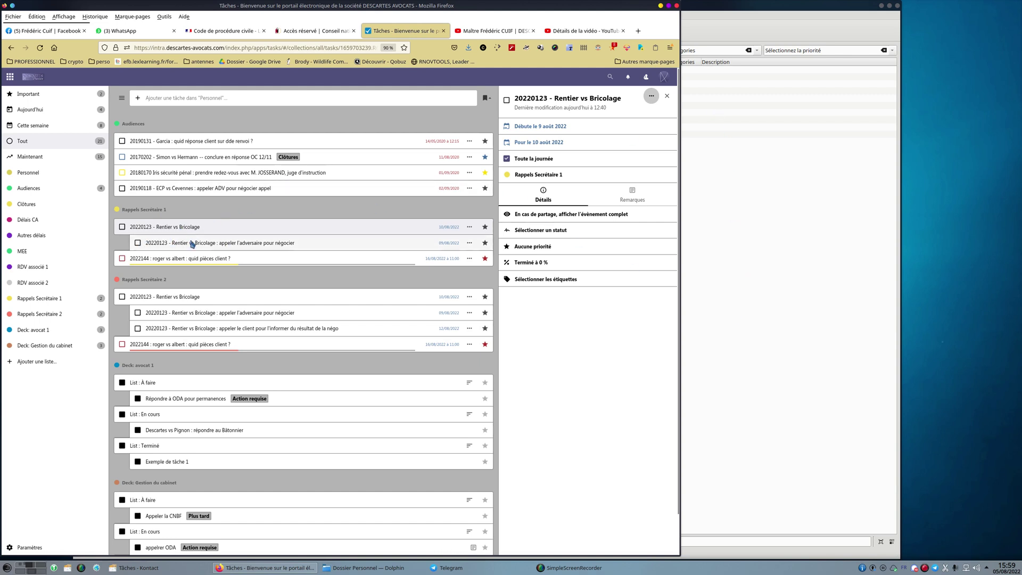
click(766, 321)
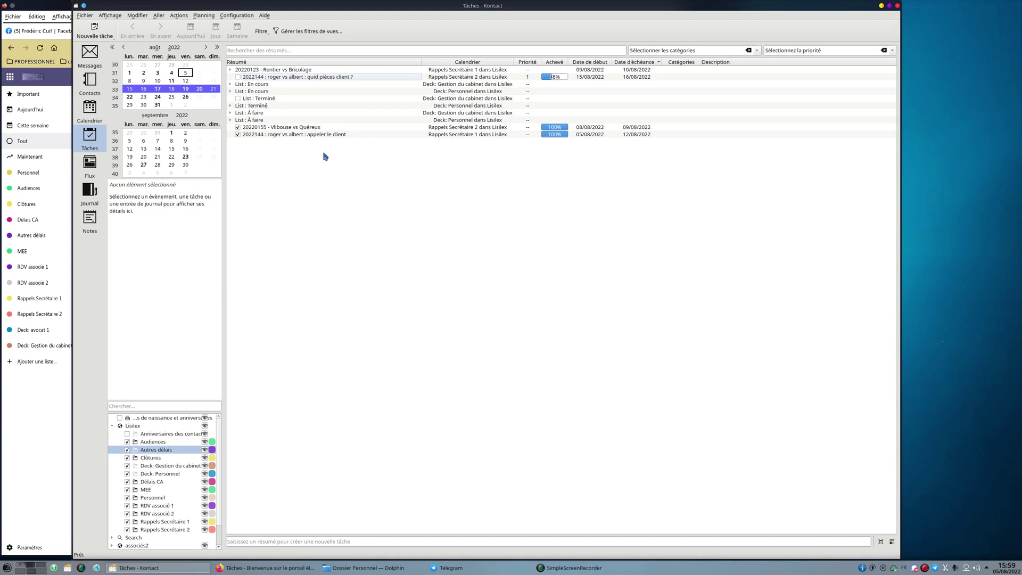
Step: Expand 20220123 - Rentier vs Bricolage and mark 'appeler le client pour l'informer du résultat de la négo' completed
click(231, 71)
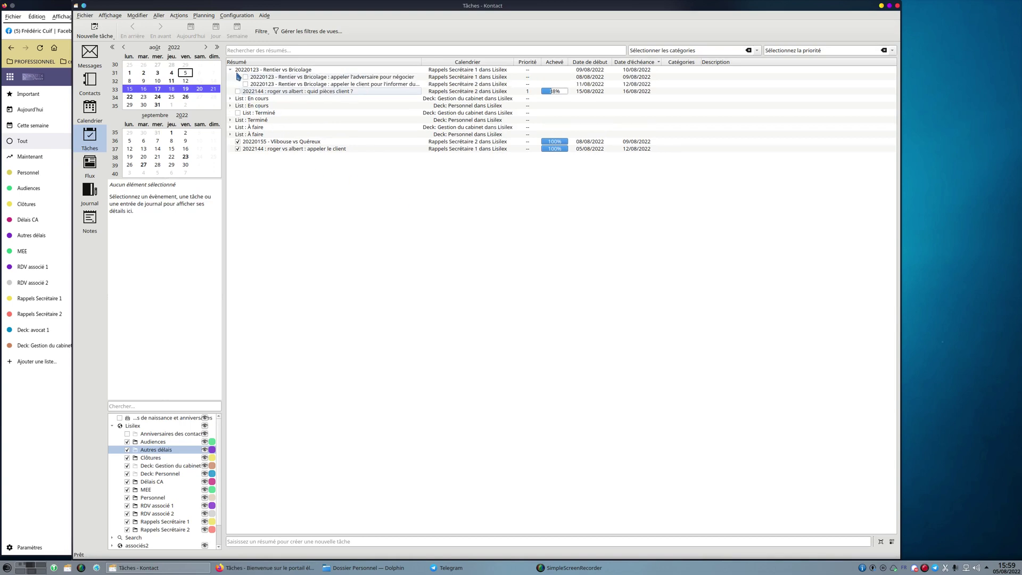
click(266, 71)
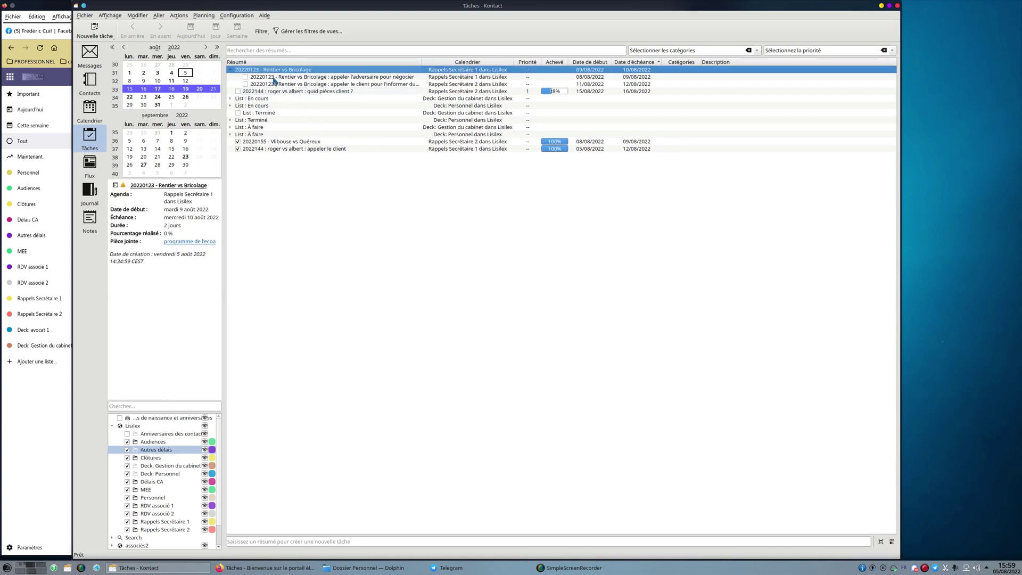
click(294, 78)
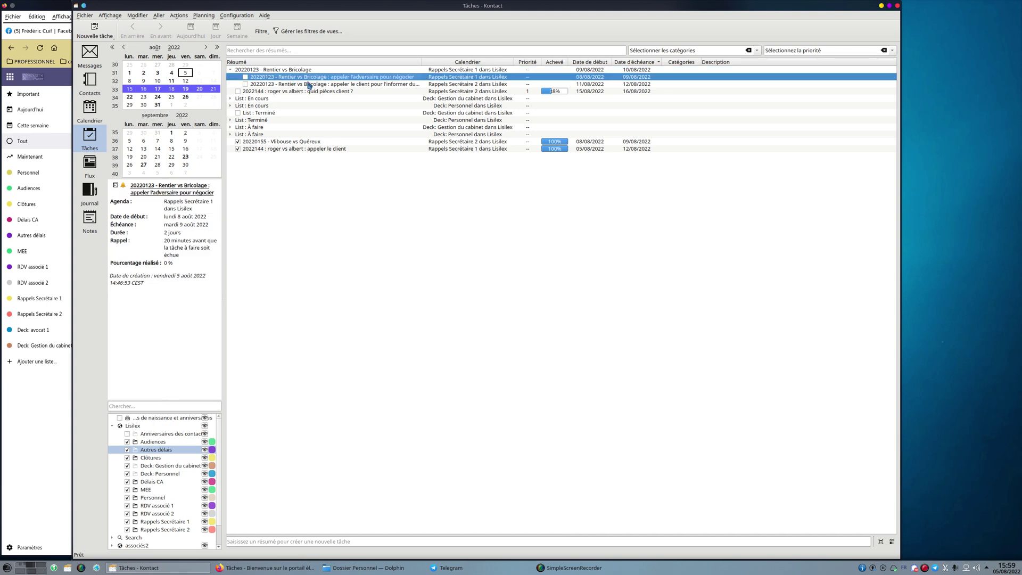
mouse_move(307, 87)
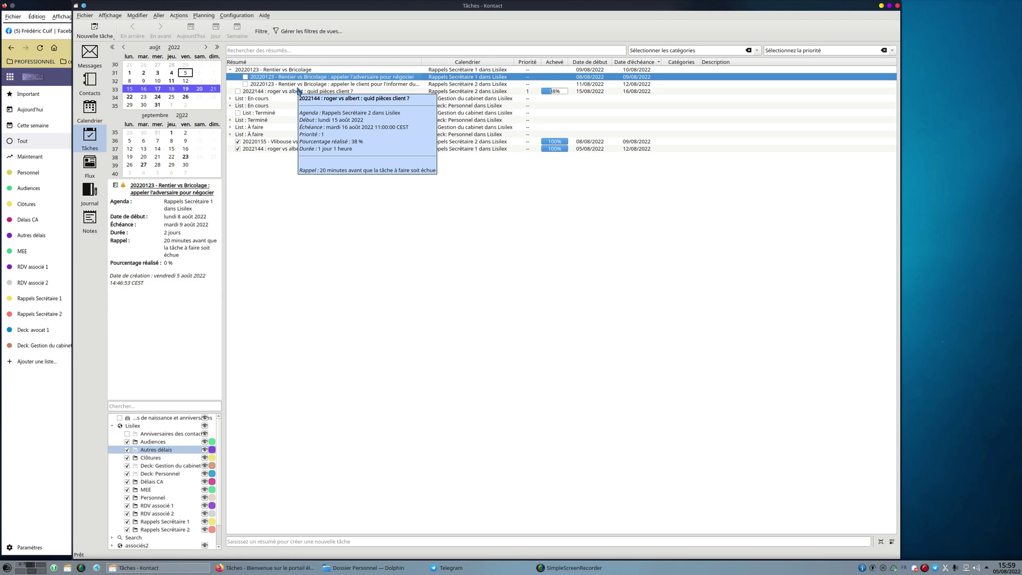
click(246, 85)
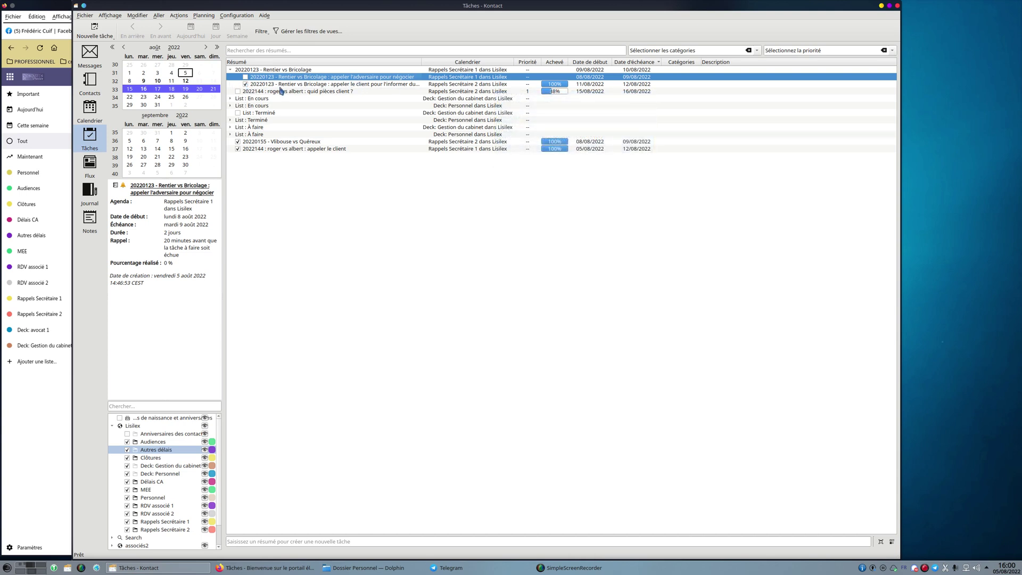
Step: Untick the 'appeler le client' subtask and bring Nextcloud Tasks back in front
click(245, 85)
click(50, 412)
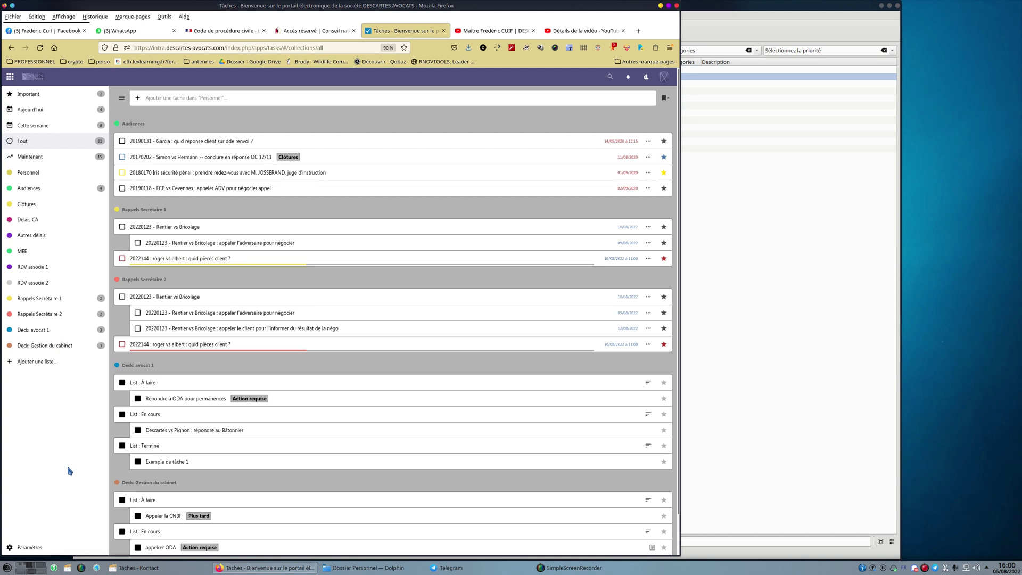
Step: Switch to the Deck app and open the Gestion du cabinet board
mouse_move(10, 200)
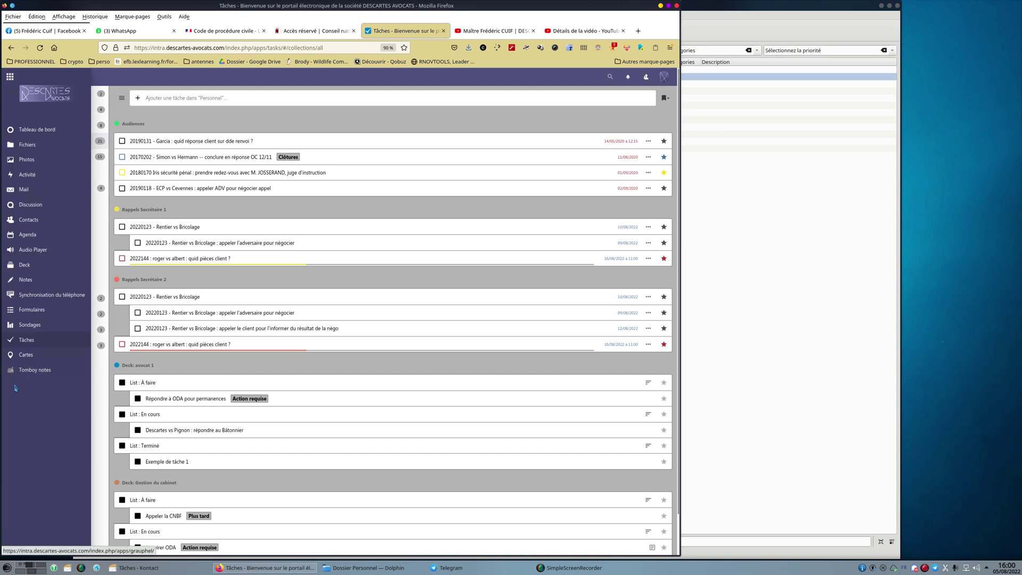
click(24, 265)
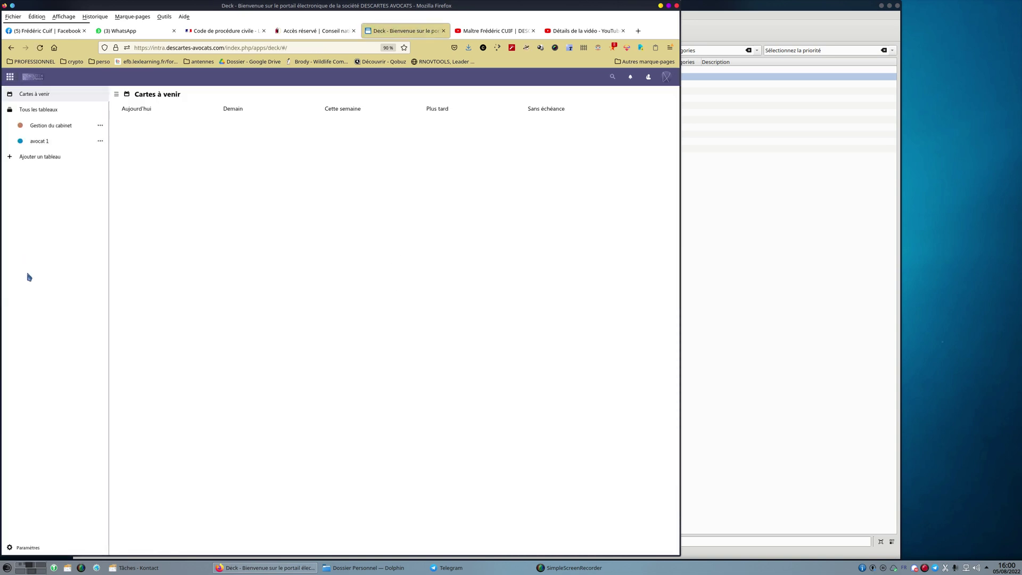
click(47, 129)
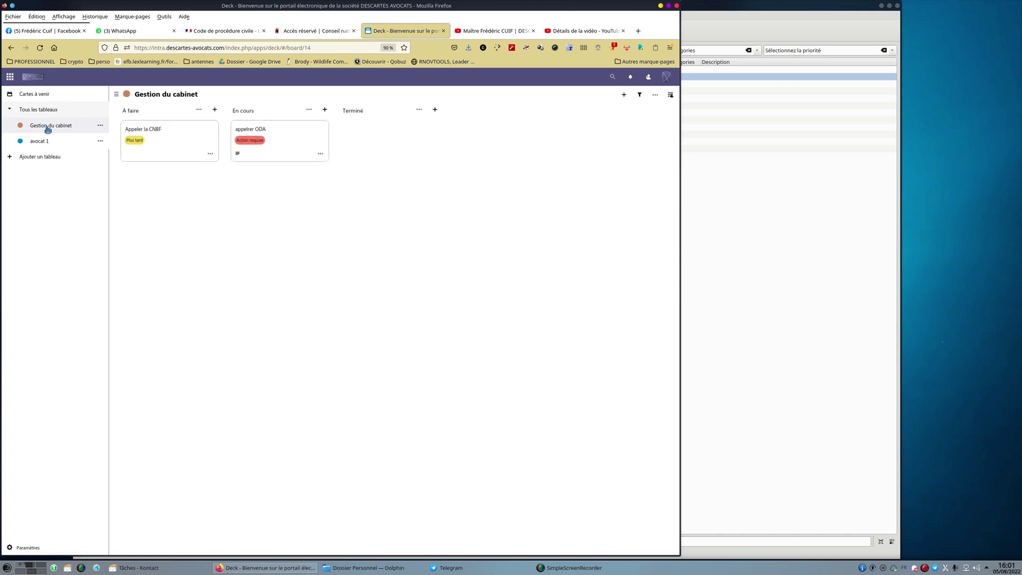
Step: Label Appeler la CNBF 'Action requise', move the ODA card to Terminé, then raise Kontact
click(149, 142)
click(551, 155)
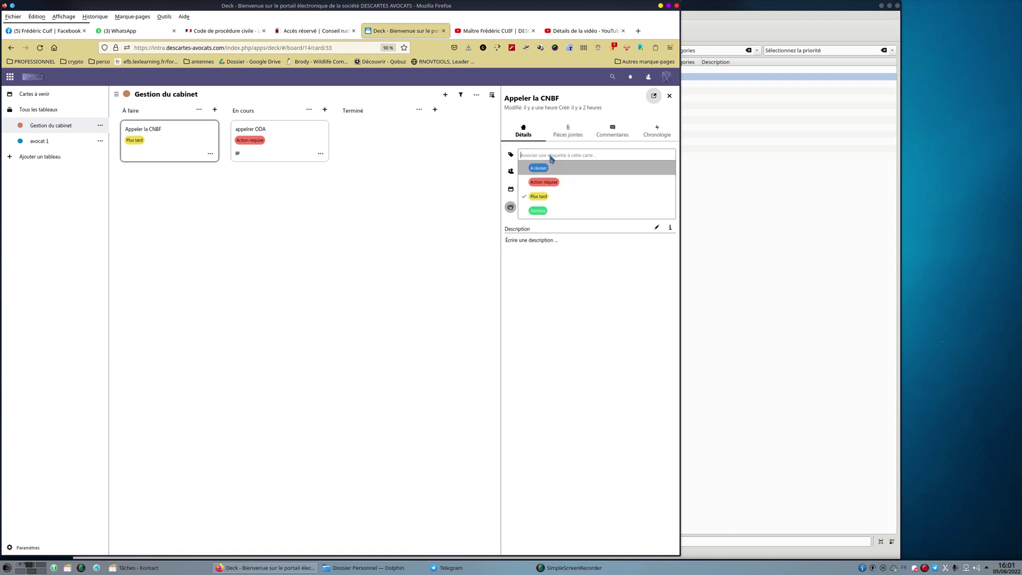
click(544, 183)
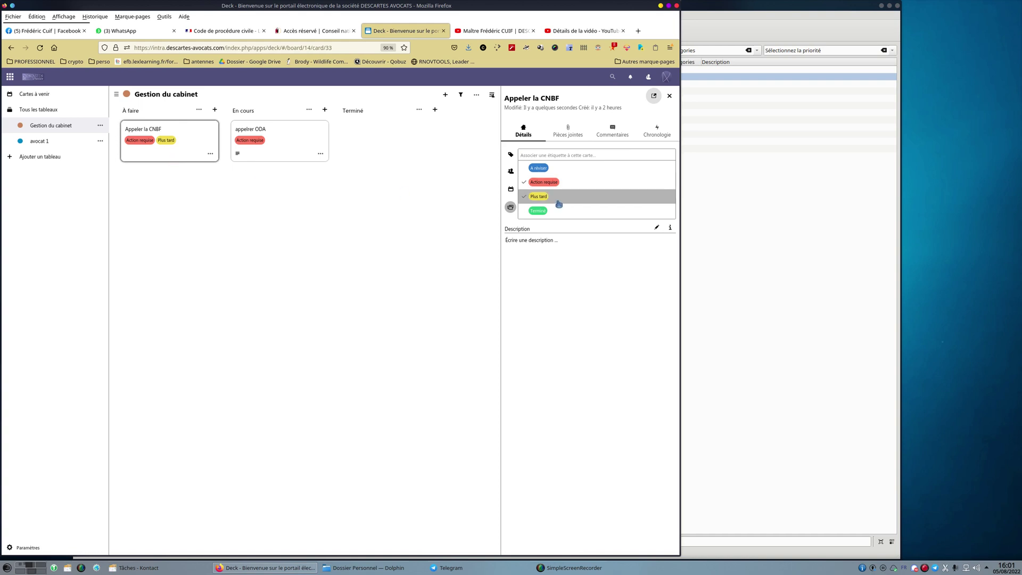
click(192, 154)
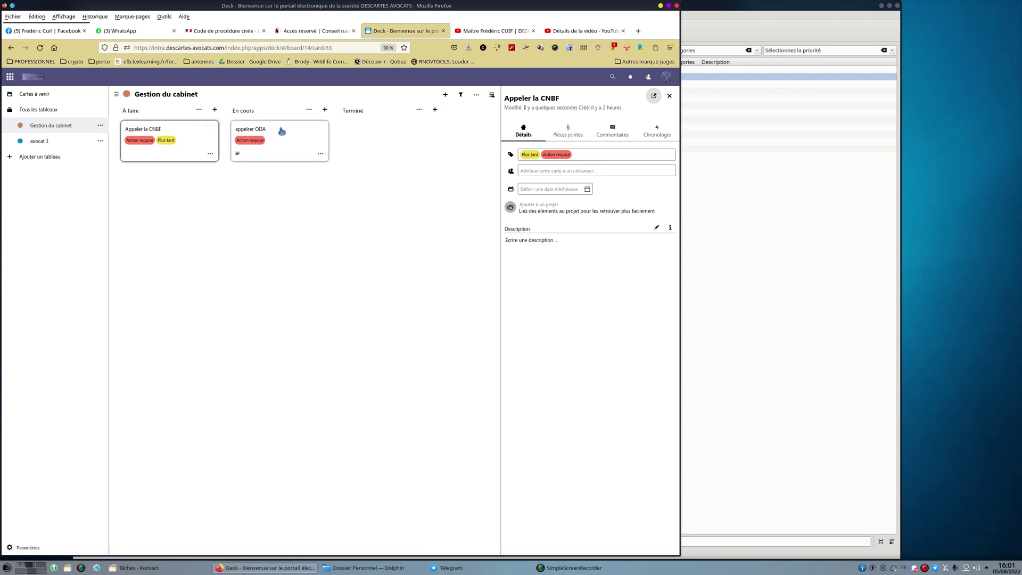
drag(282, 131, 379, 149)
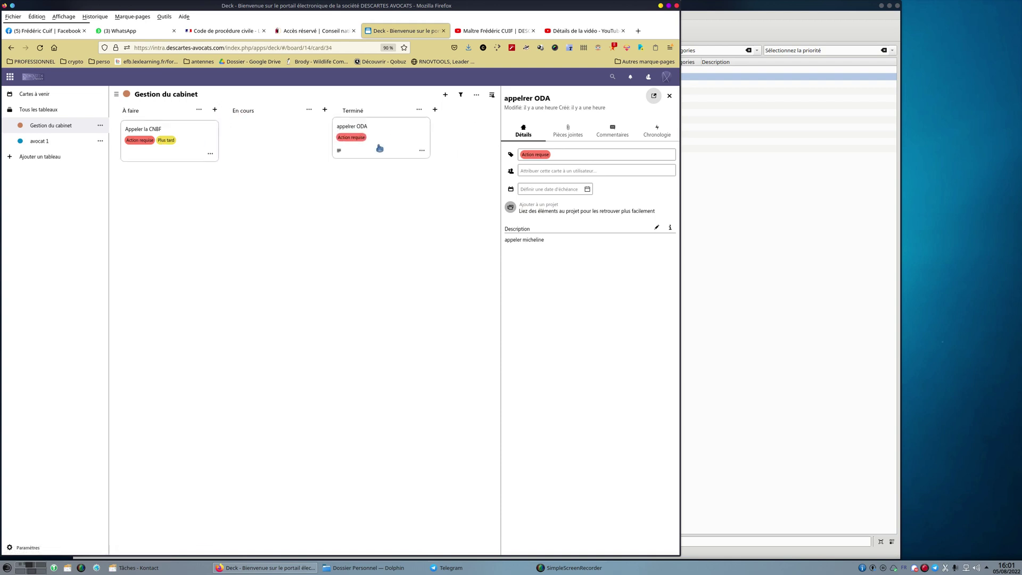
click(777, 430)
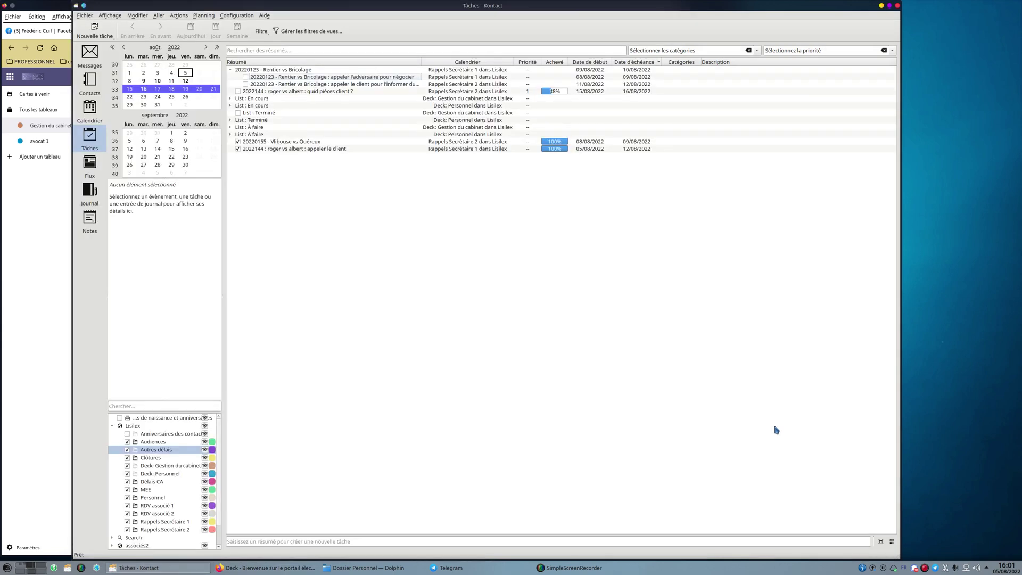
Step: Resync the Lisilex calendars and expand every À faire, Terminé and En cours list heading
right_click(137, 427)
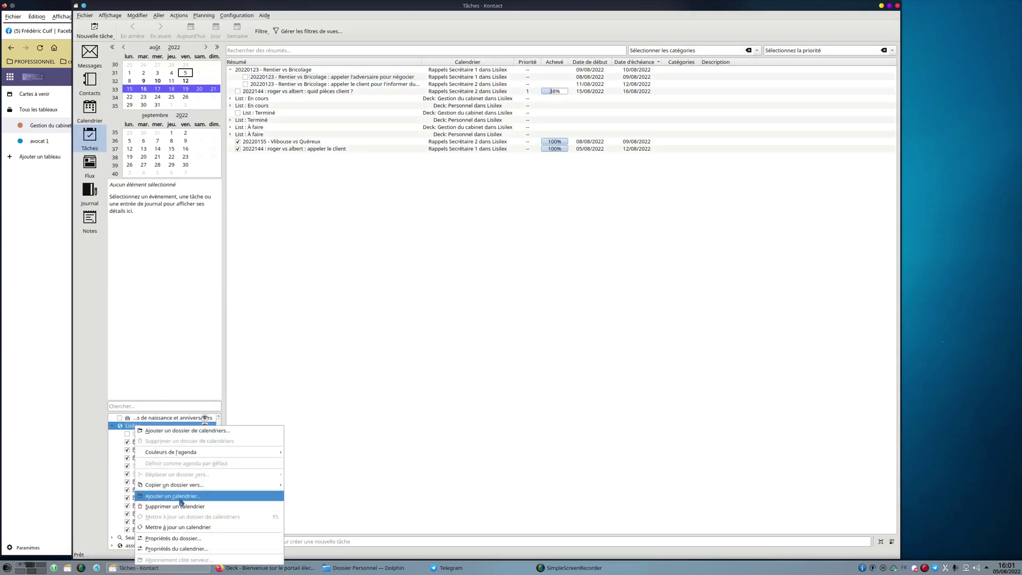
click(186, 526)
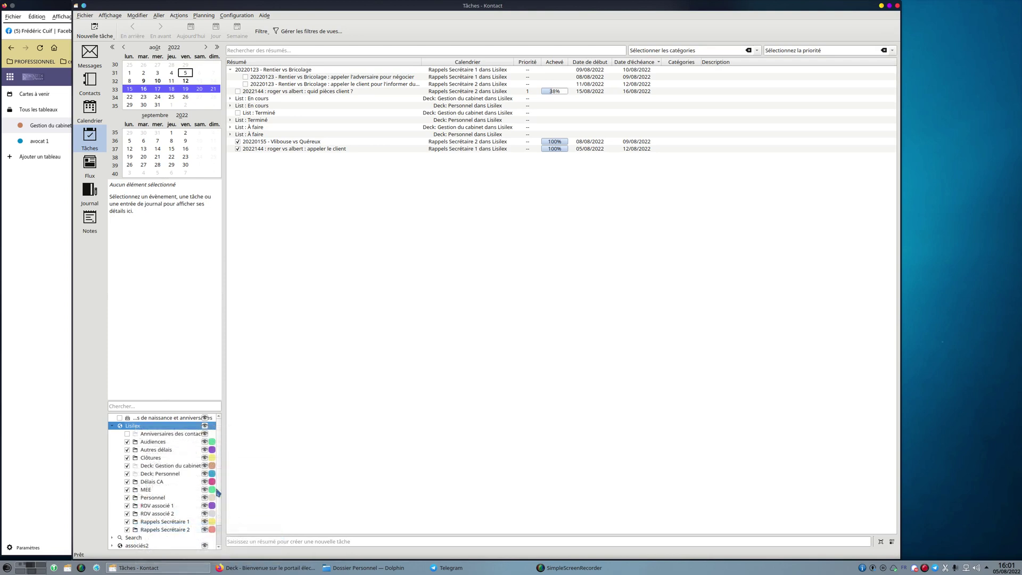
click(231, 134)
click(231, 128)
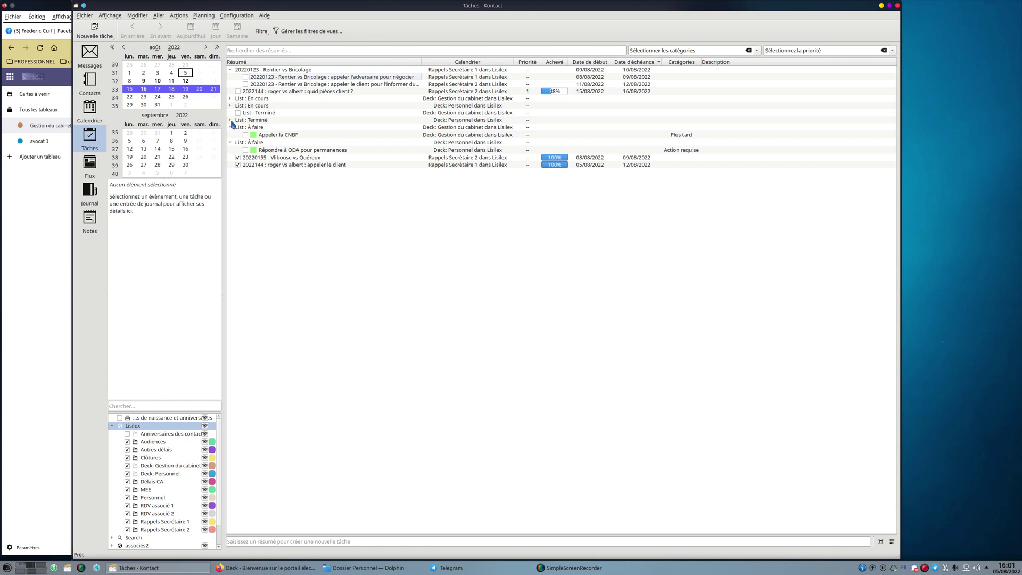
click(231, 121)
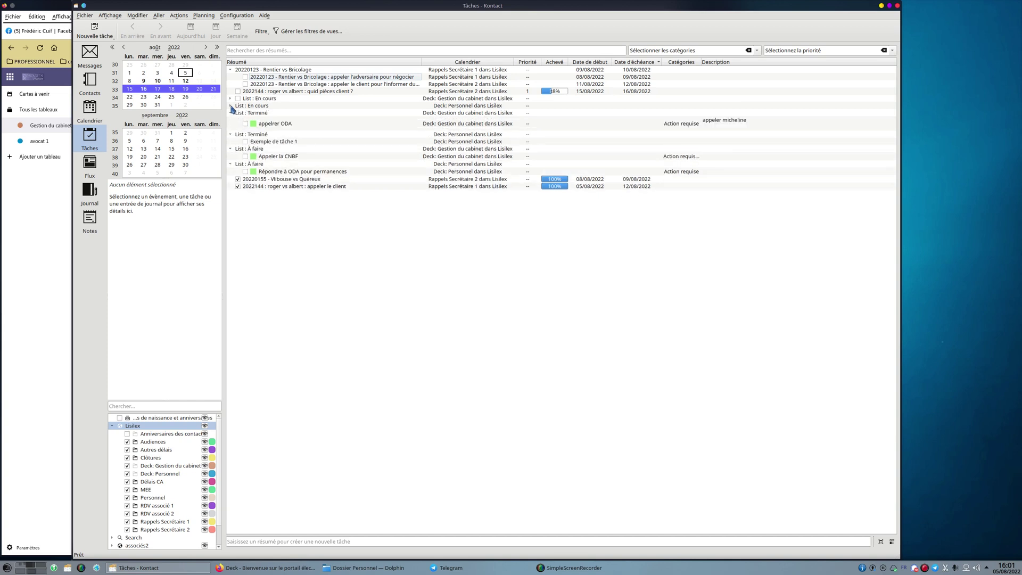
click(231, 106)
click(231, 100)
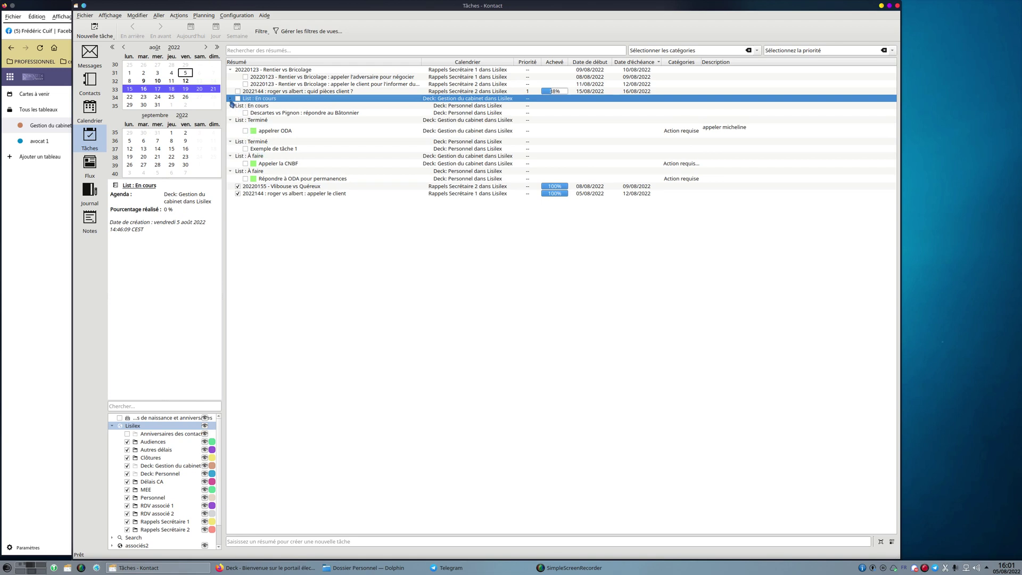
Step: Inspect the Descartes vs Pignon and appelrer ODA task details
click(254, 113)
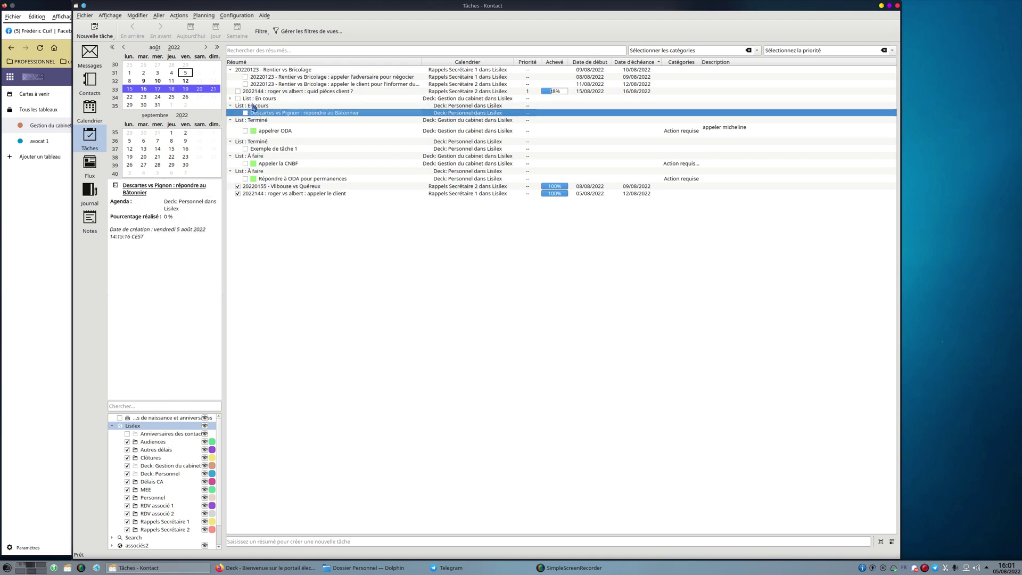
click(233, 101)
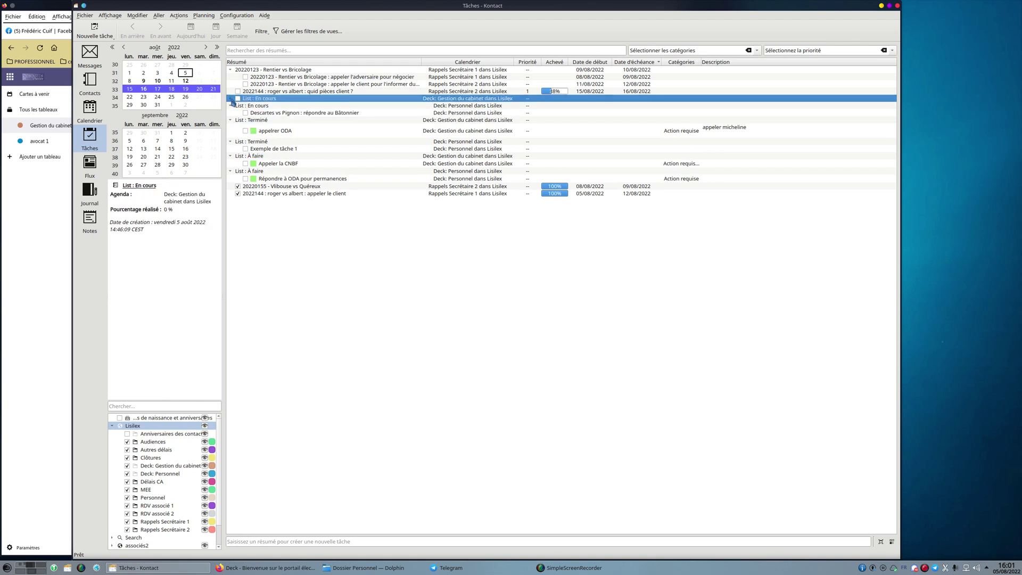
click(265, 113)
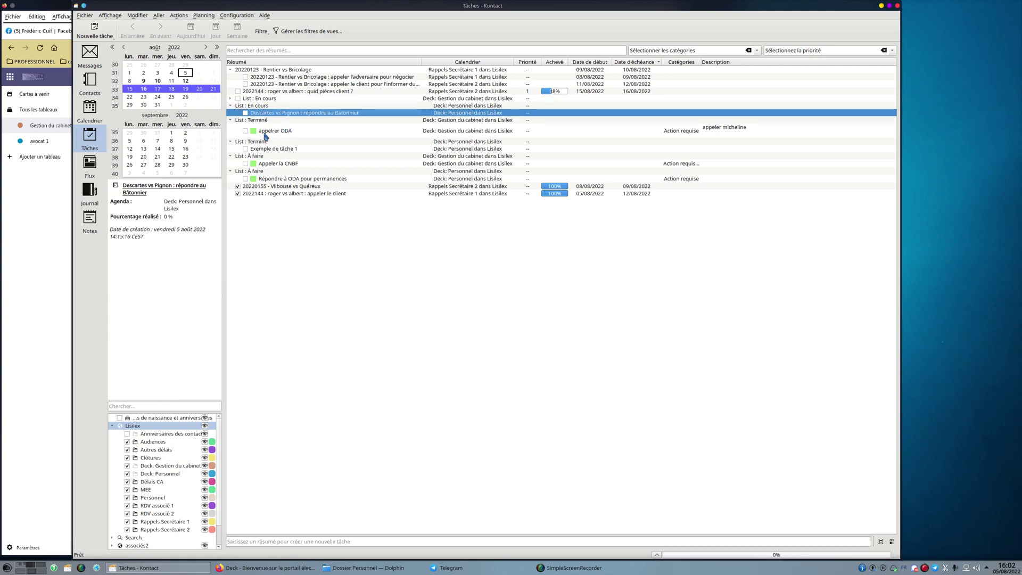
click(266, 133)
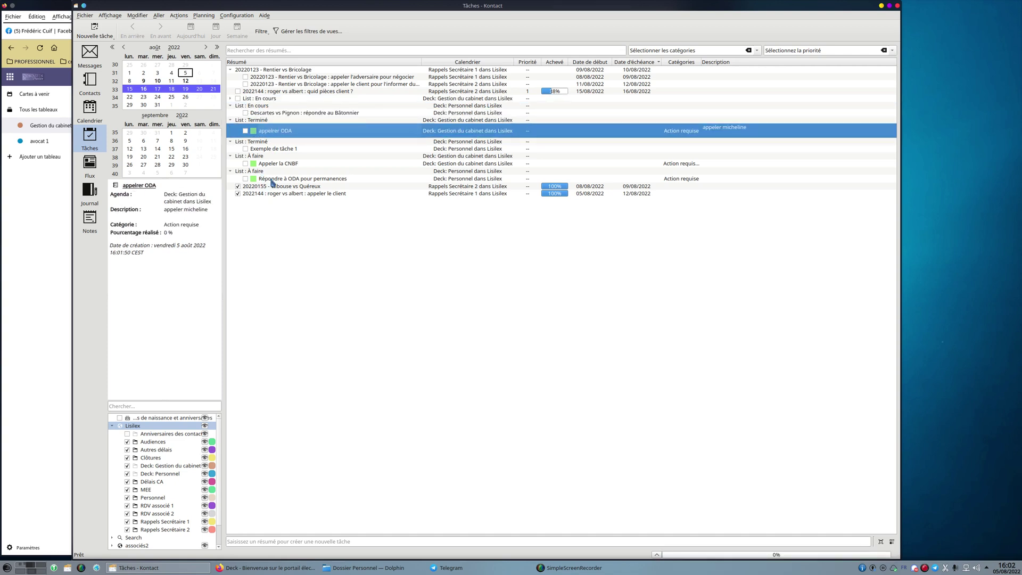
Step: Hide the Deck: Personnel tasks to see which remain from Deck: Gestion du cabinet
click(273, 181)
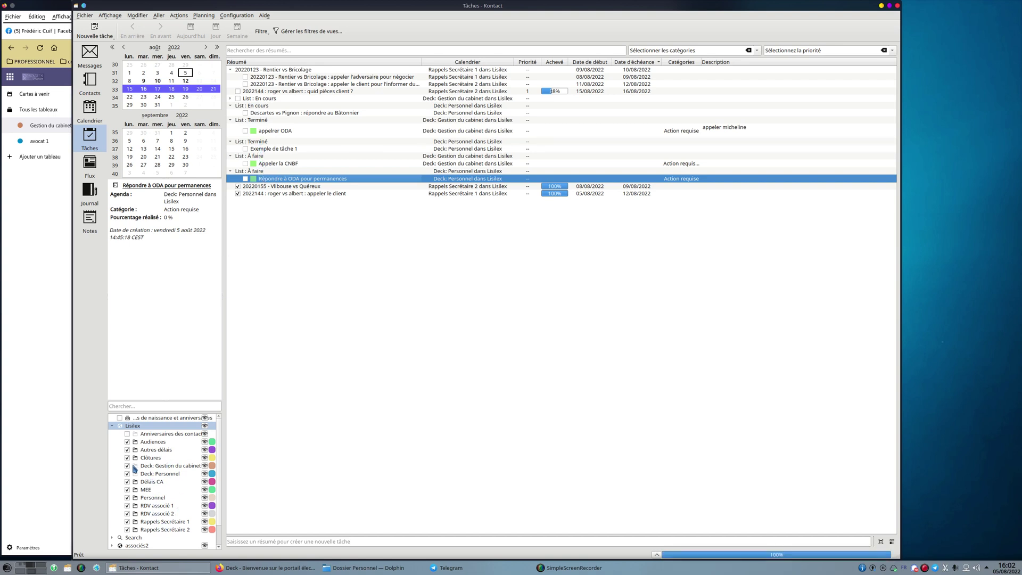
click(179, 467)
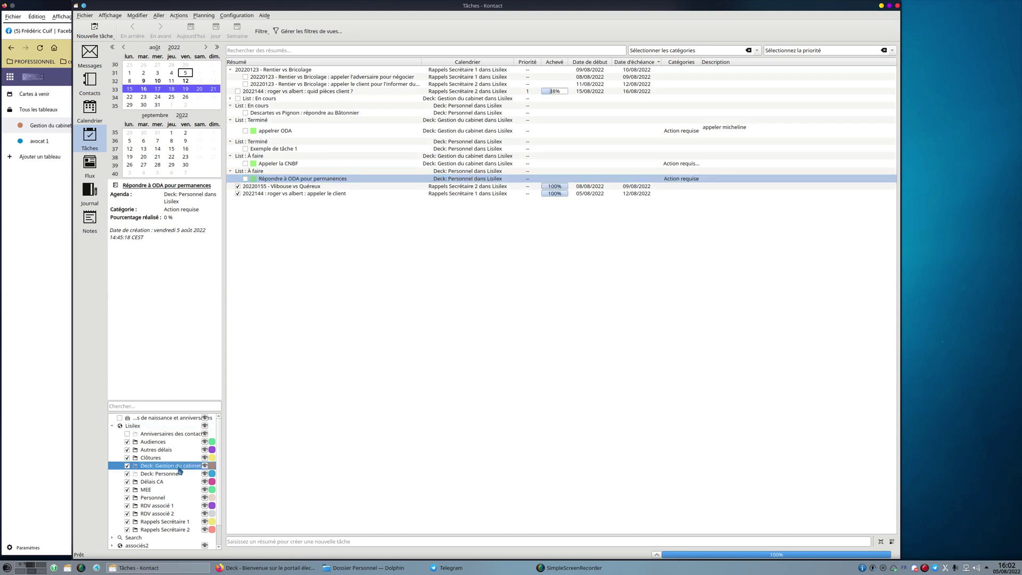
click(172, 475)
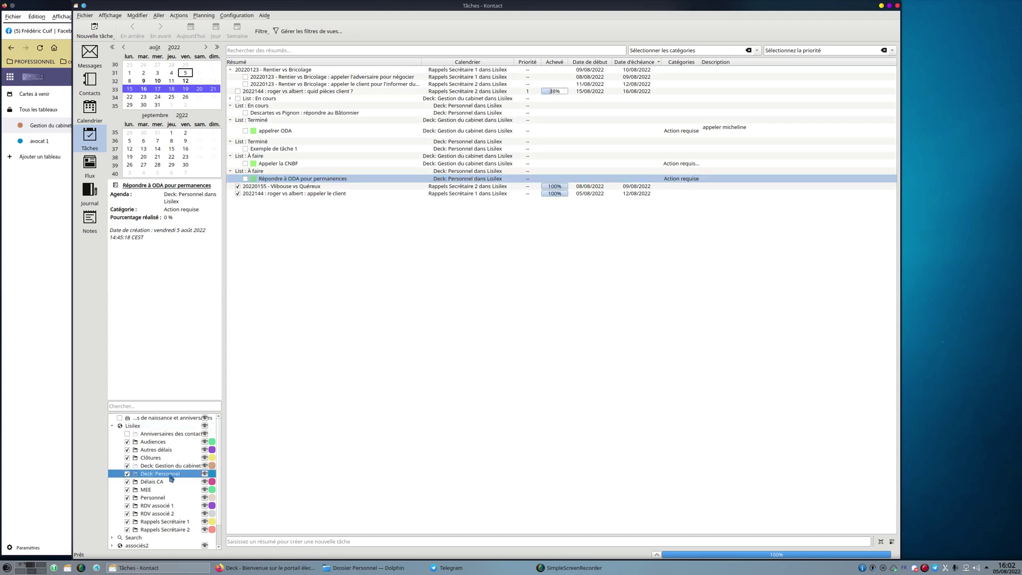
click(128, 474)
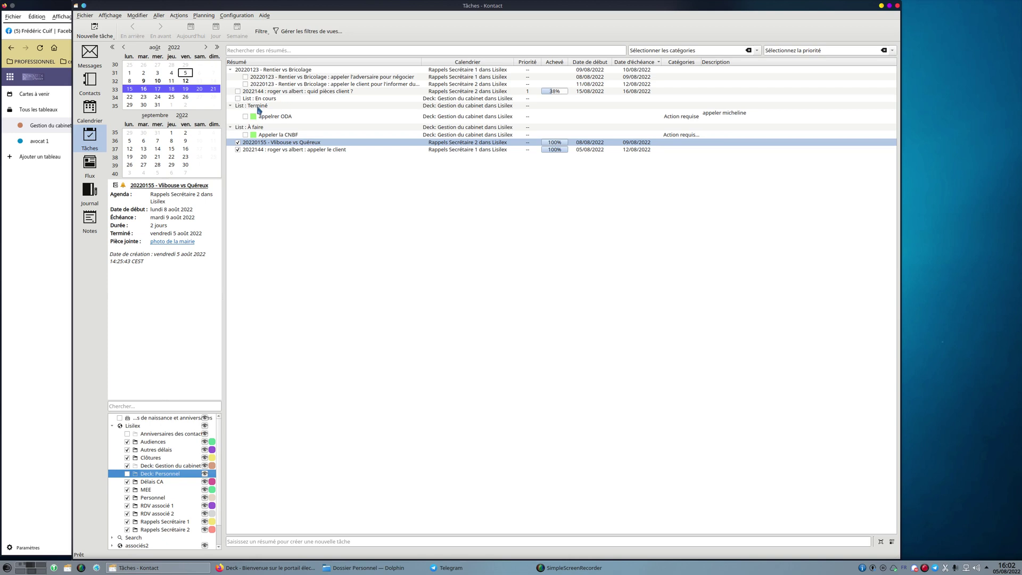
click(169, 466)
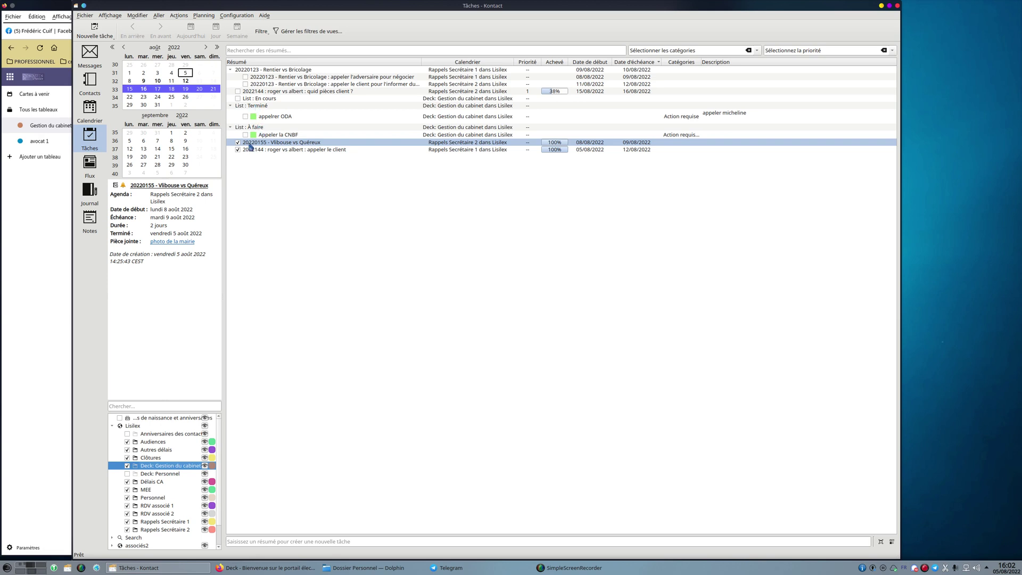
click(57, 305)
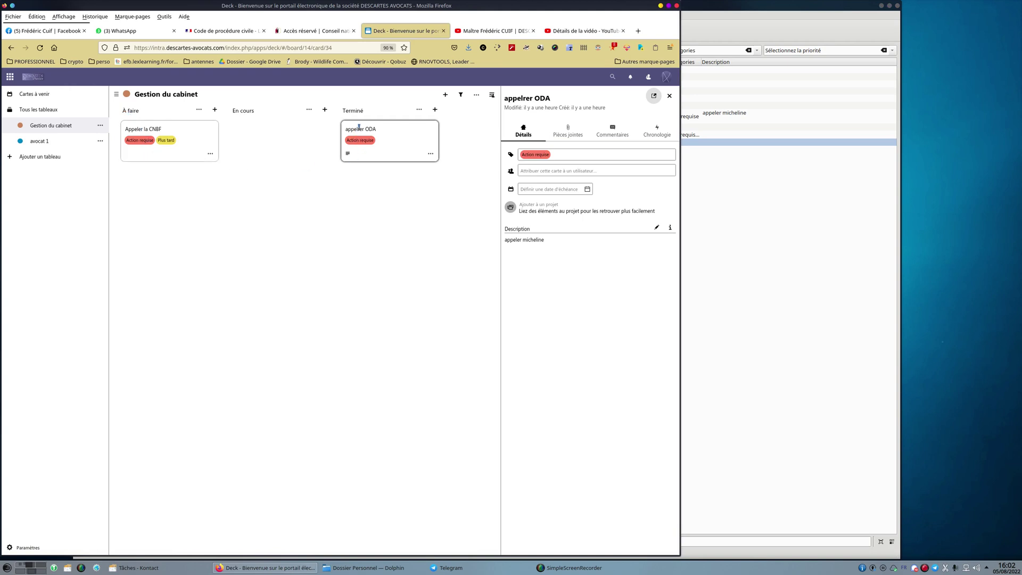
Step: Compare the Appeler la CNBF and appelrer ODA tasks, then show Deck: Personnel tasks again
click(770, 445)
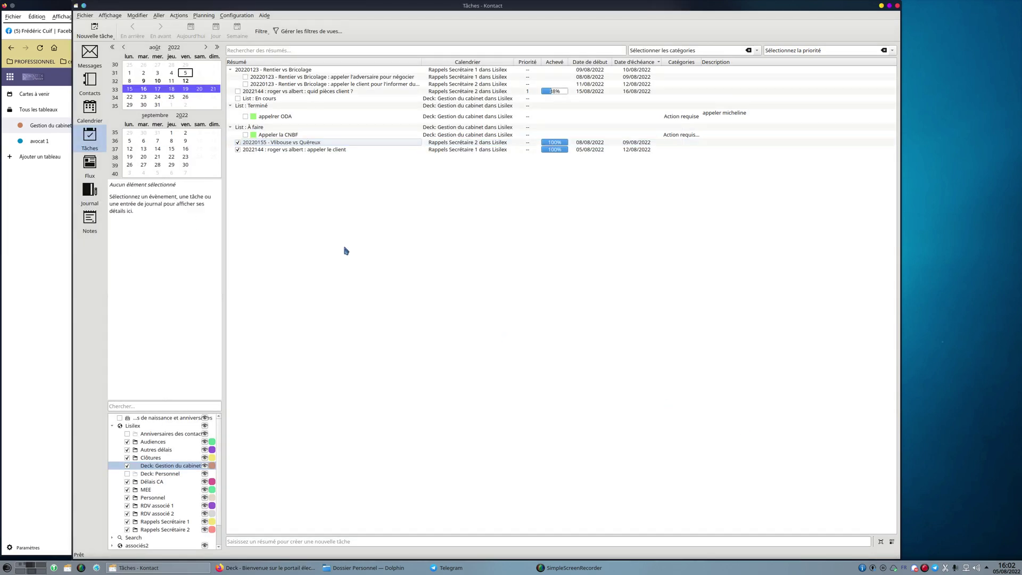
click(273, 136)
click(280, 118)
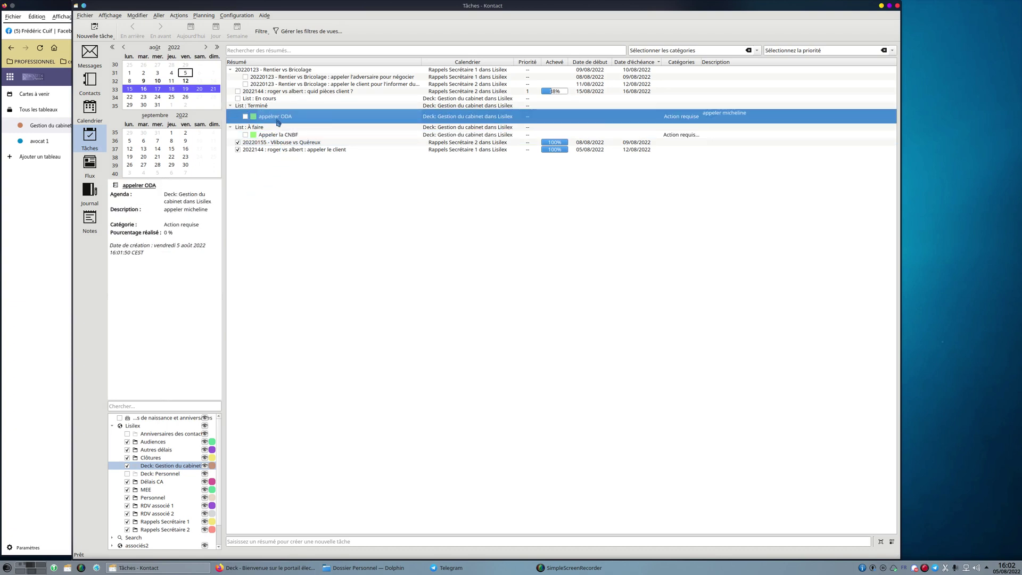
click(127, 475)
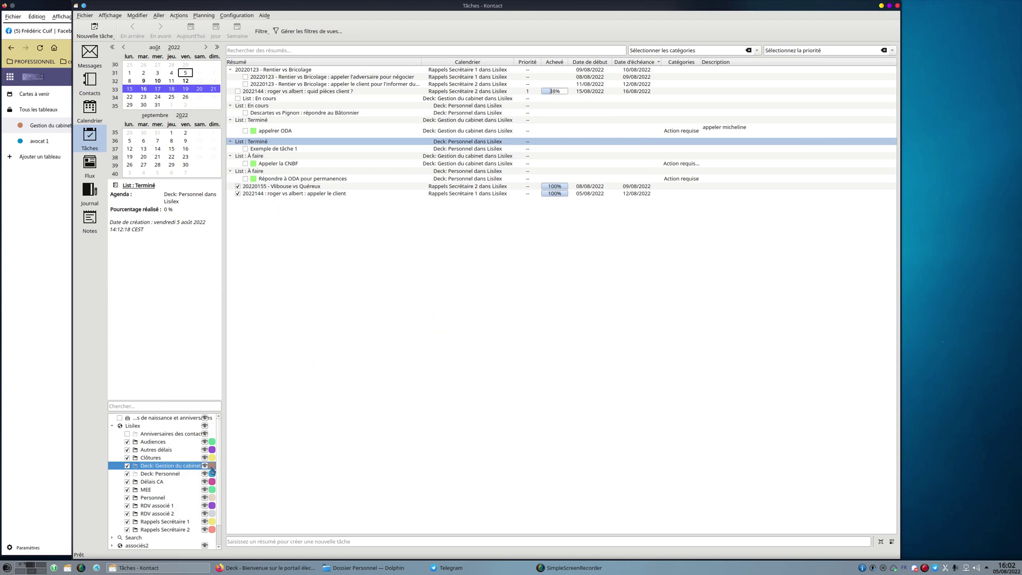
click(145, 459)
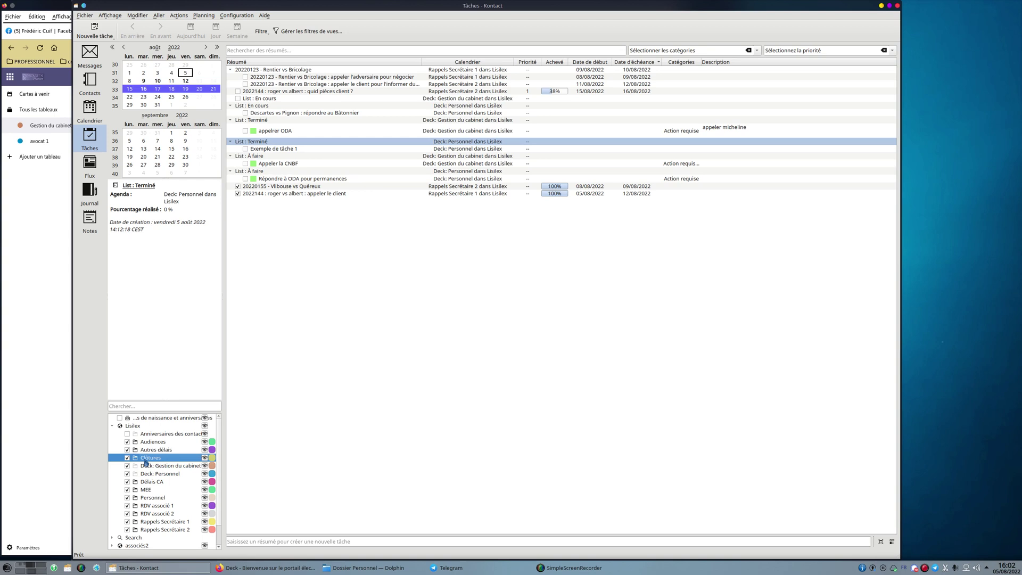
click(146, 467)
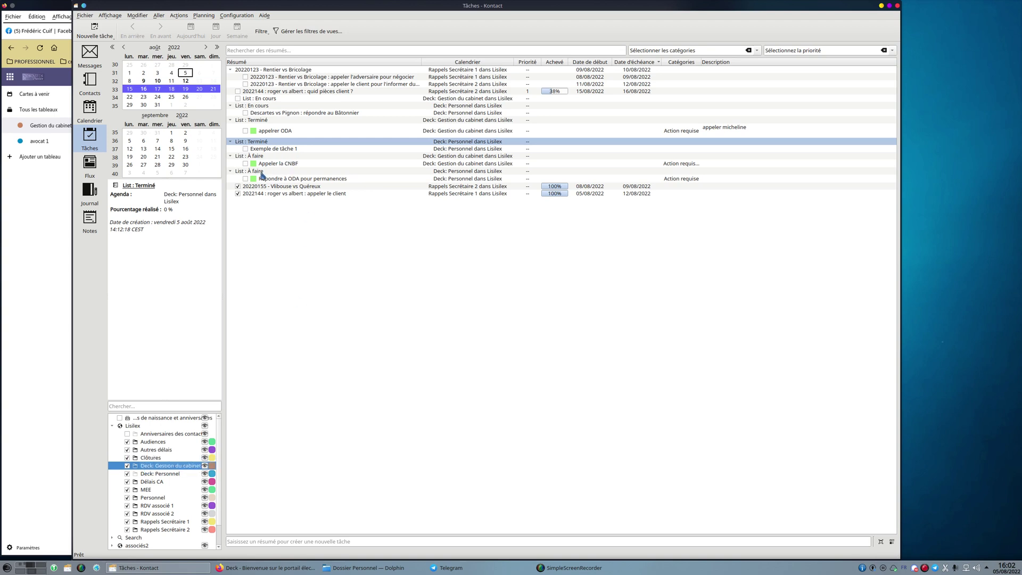
click(56, 297)
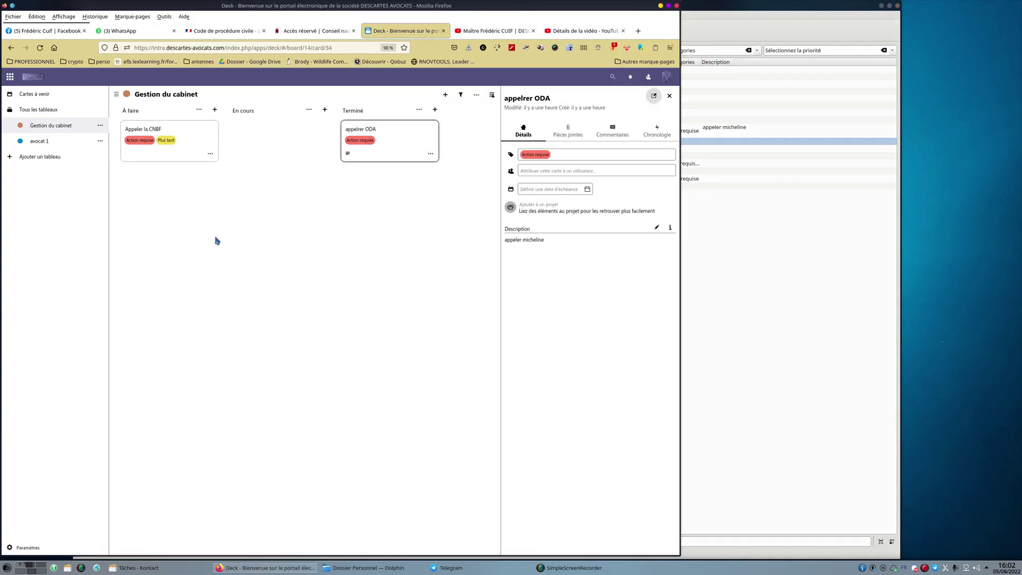
Step: Open the avocat 1 board and the Exemple de tâche 1 card's details
click(56, 147)
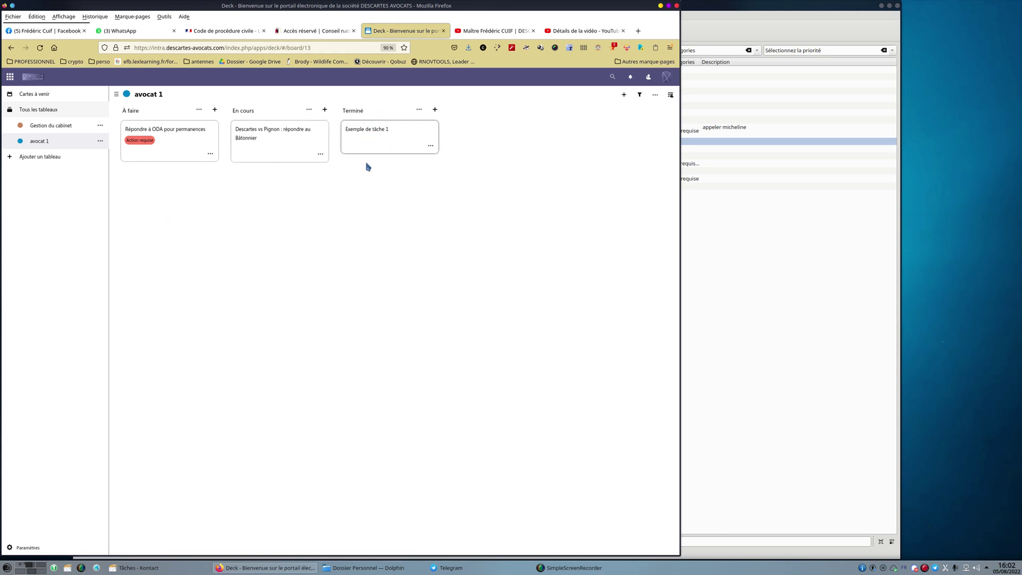
click(403, 147)
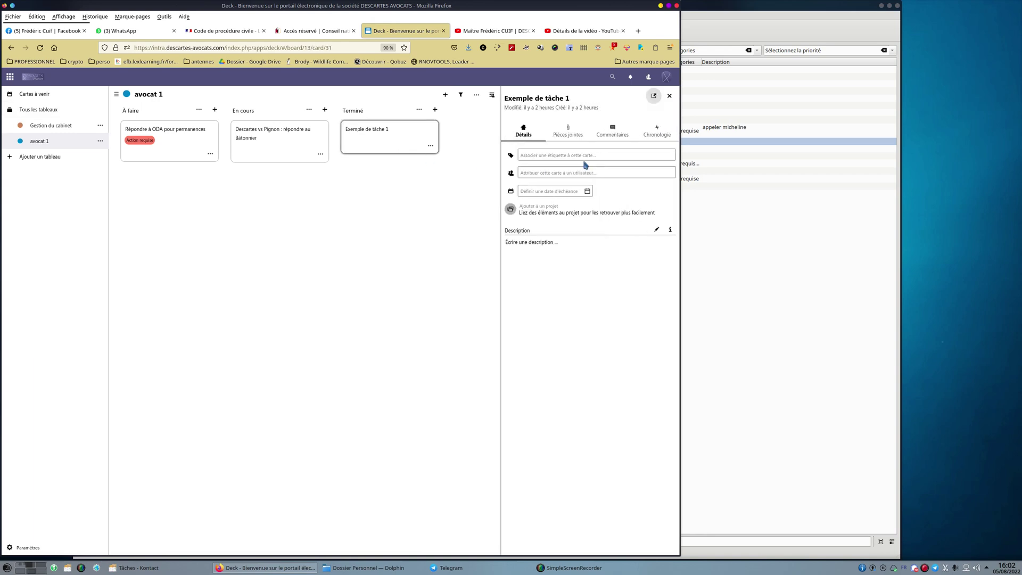
Step: Browse the card's assignees, due date, labels, attachments, comments and activity without changing anything
click(550, 174)
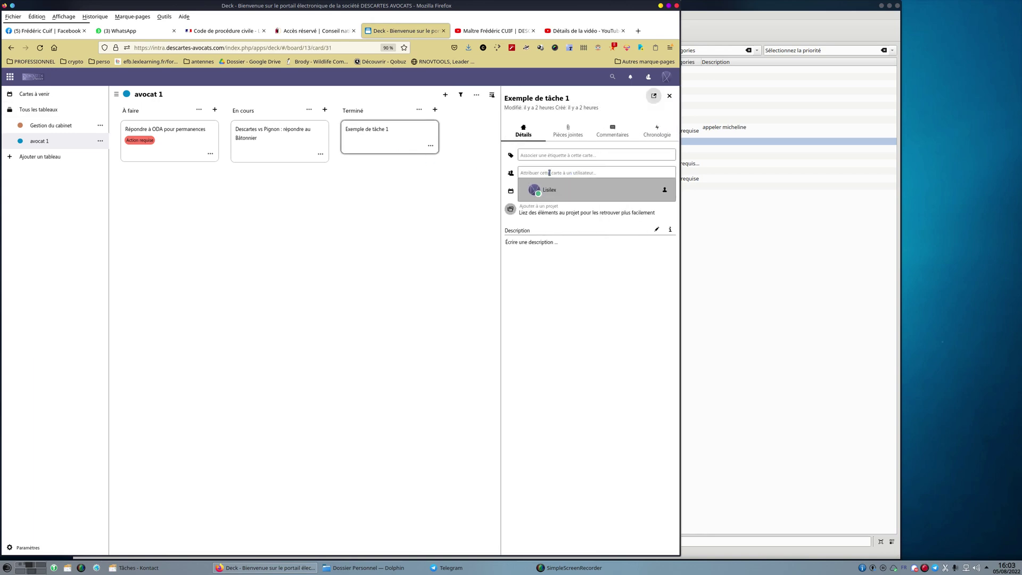
click(541, 205)
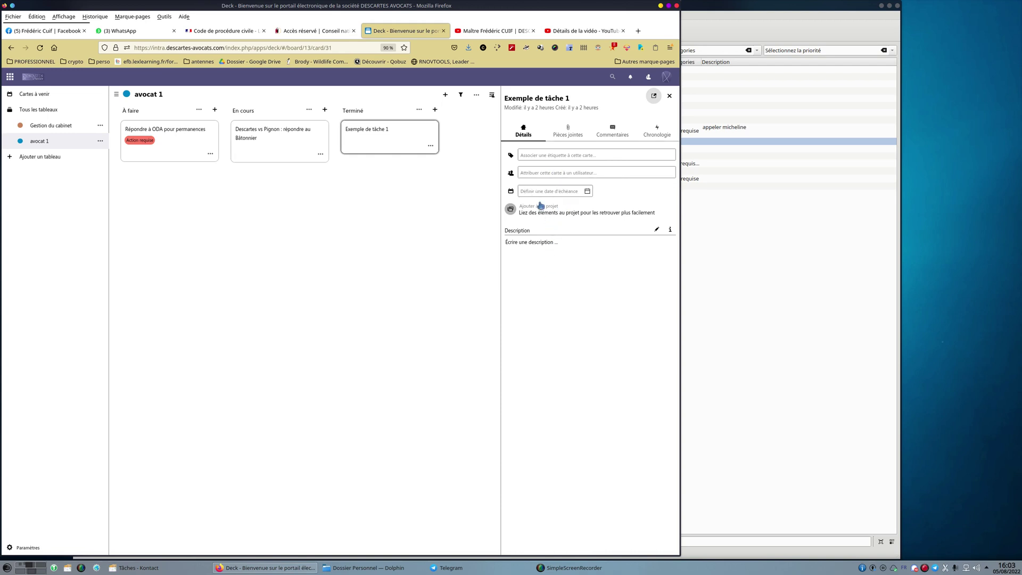
click(540, 191)
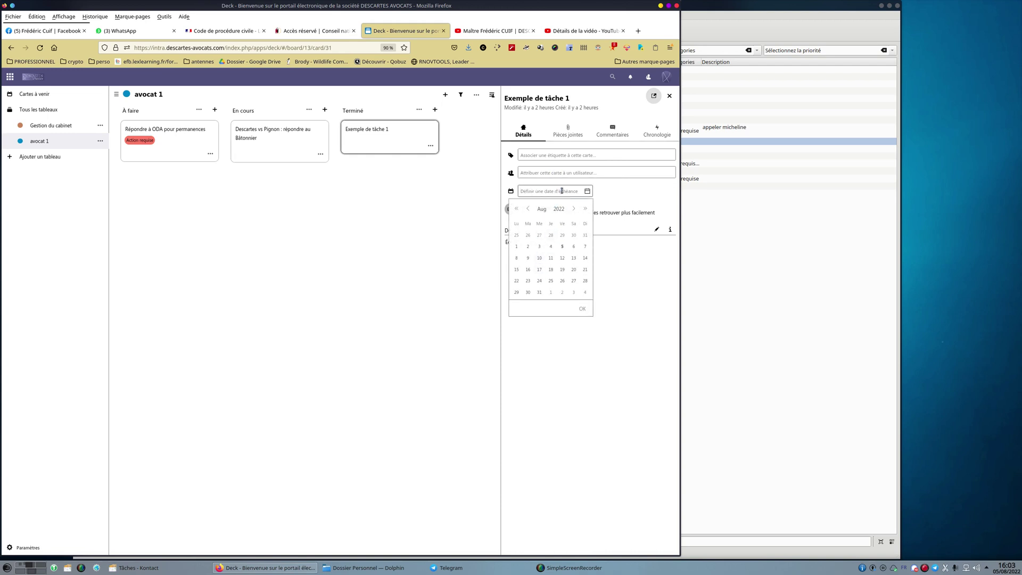
click(625, 193)
click(568, 155)
click(586, 223)
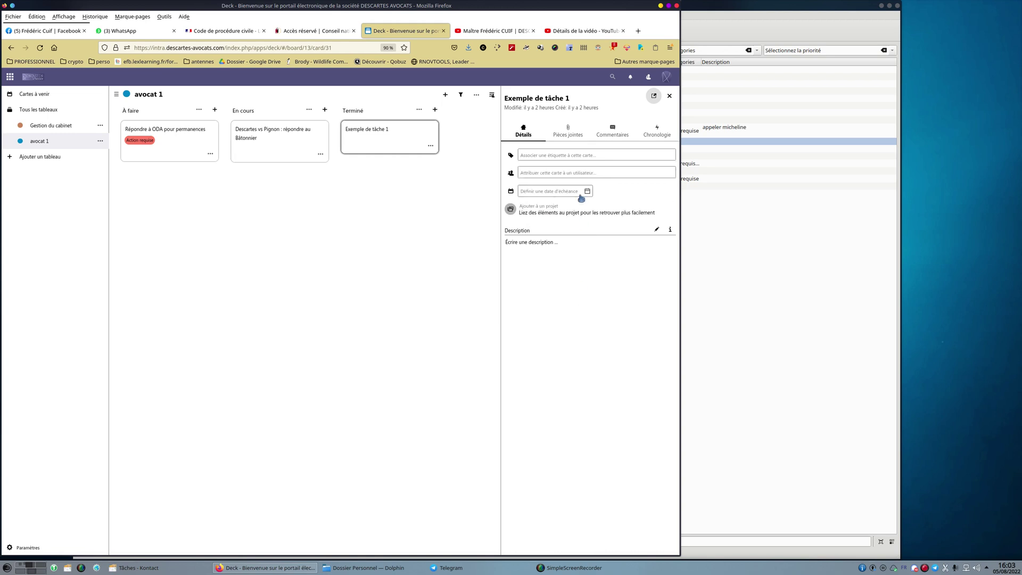
click(567, 135)
click(620, 137)
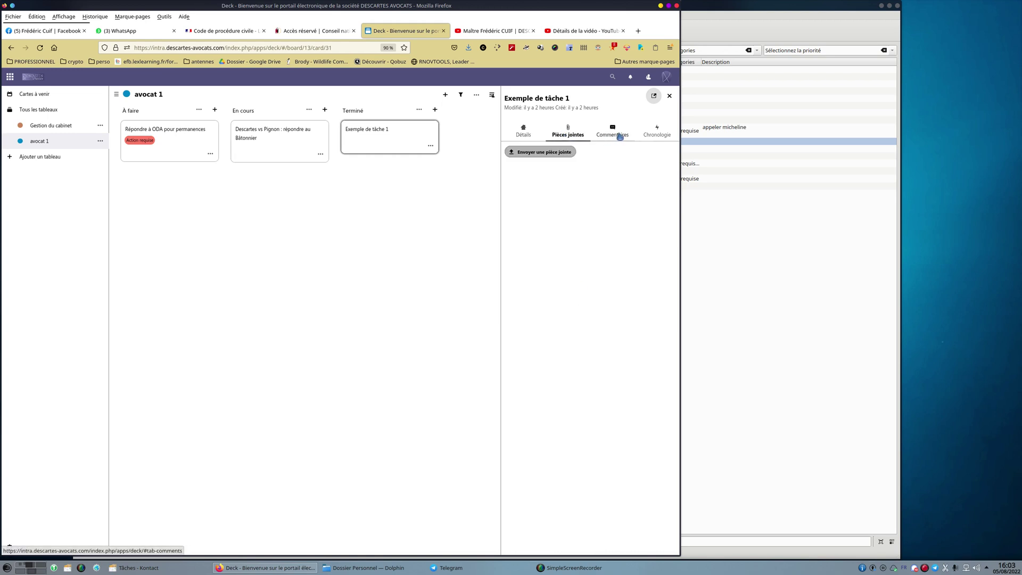
click(653, 134)
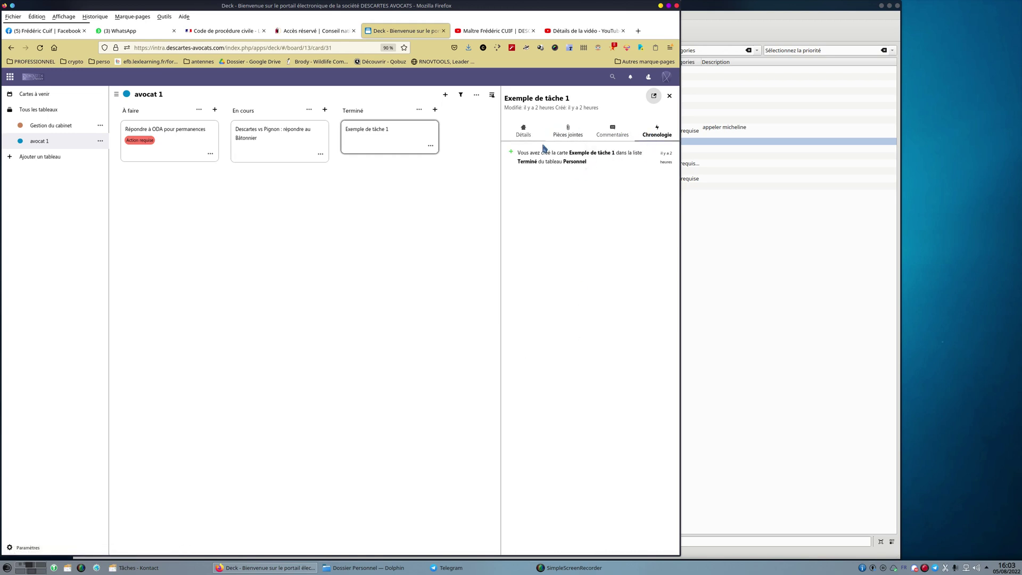
click(525, 134)
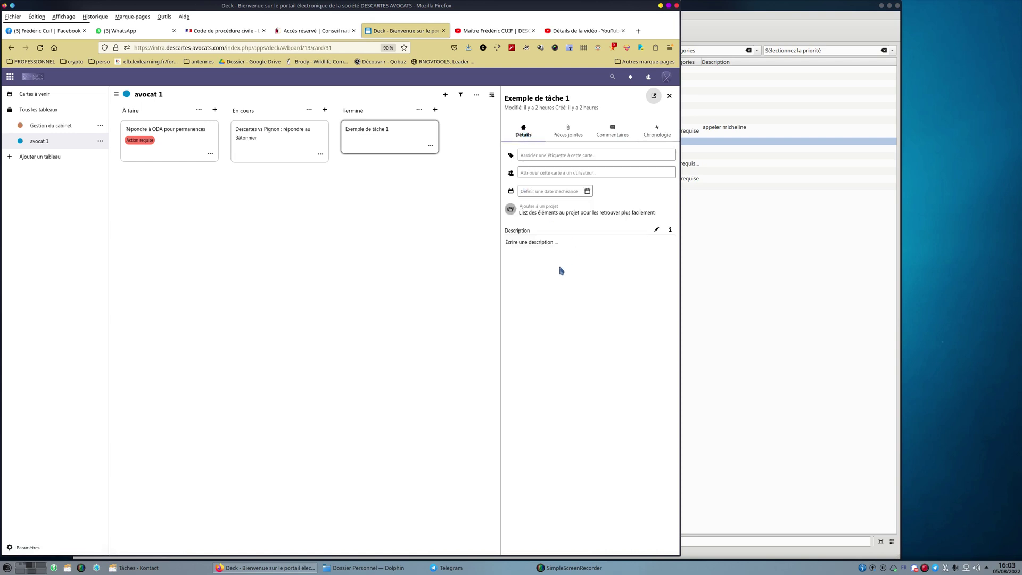
Step: Edit the Exemple de tâche 1 description, typing 'cq' and backspacing the leftover text
click(656, 229)
text(cqc)
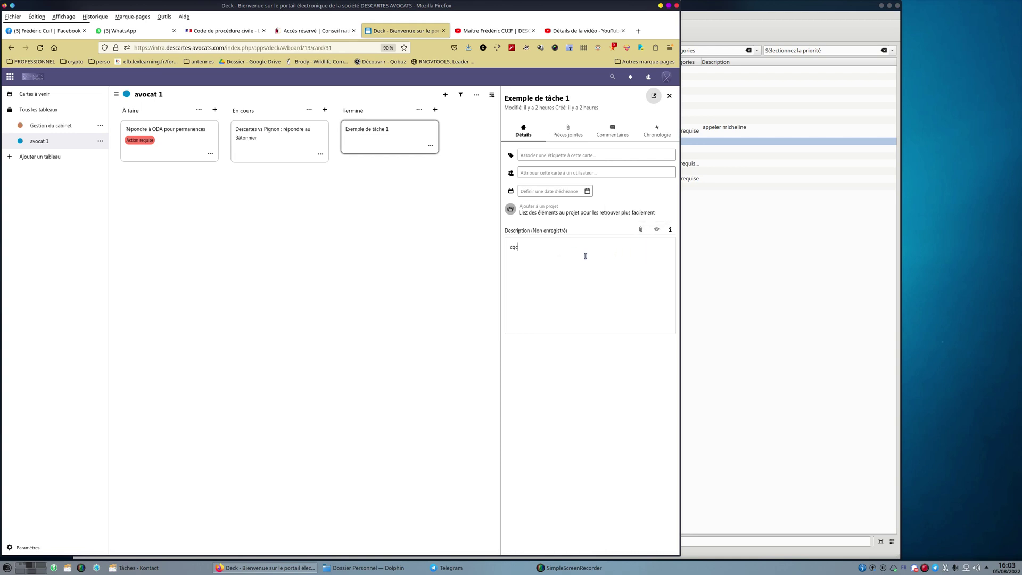
key(BackSpace)
key(BackSpace)
key(BackSpace)
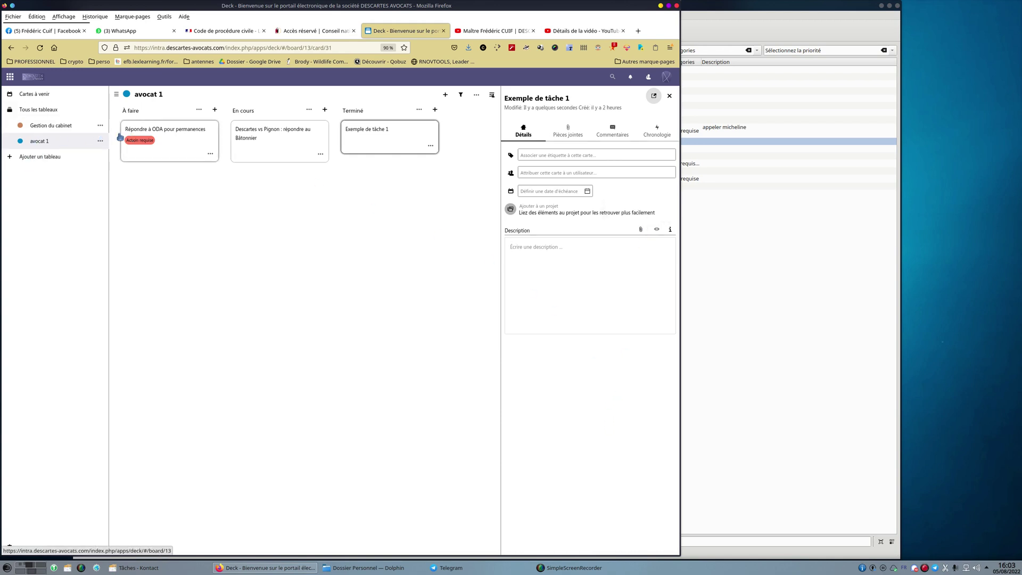
Step: Check Gestion du cabinet shows Appeler la CNBF under À faire and appeler ODA under Terminé, then raise Kontact
click(45, 127)
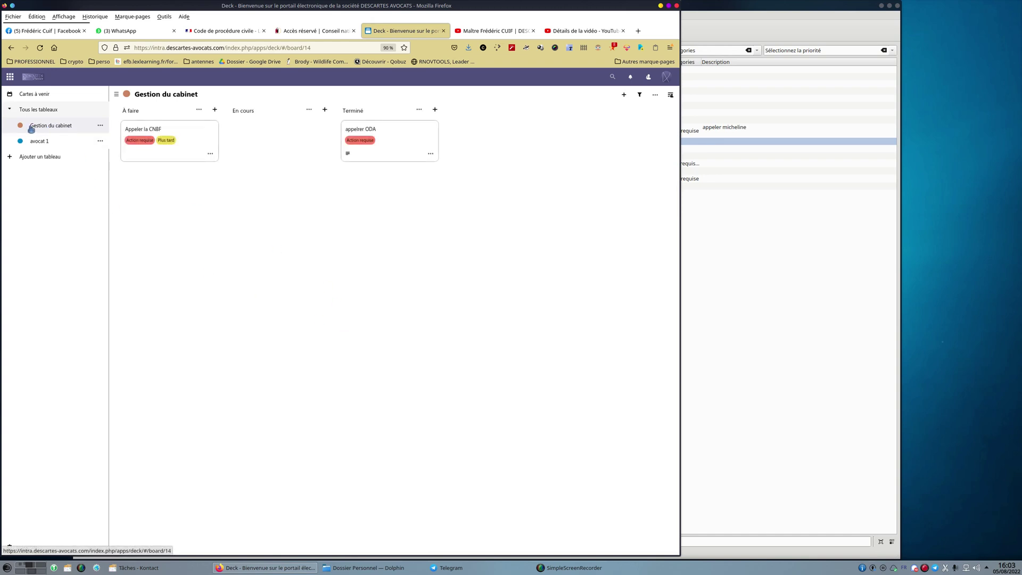
drag(30, 126, 35, 131)
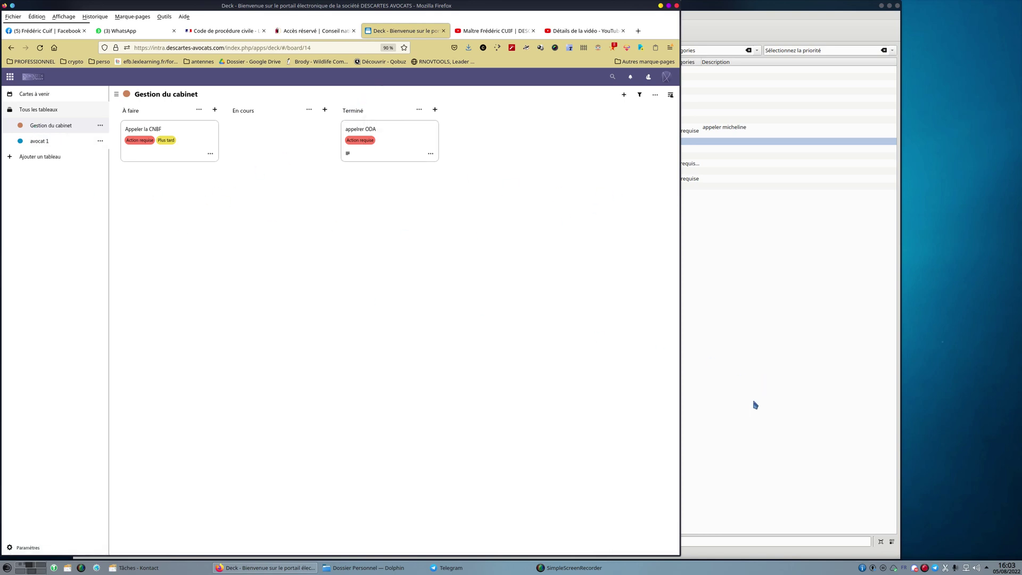
click(728, 389)
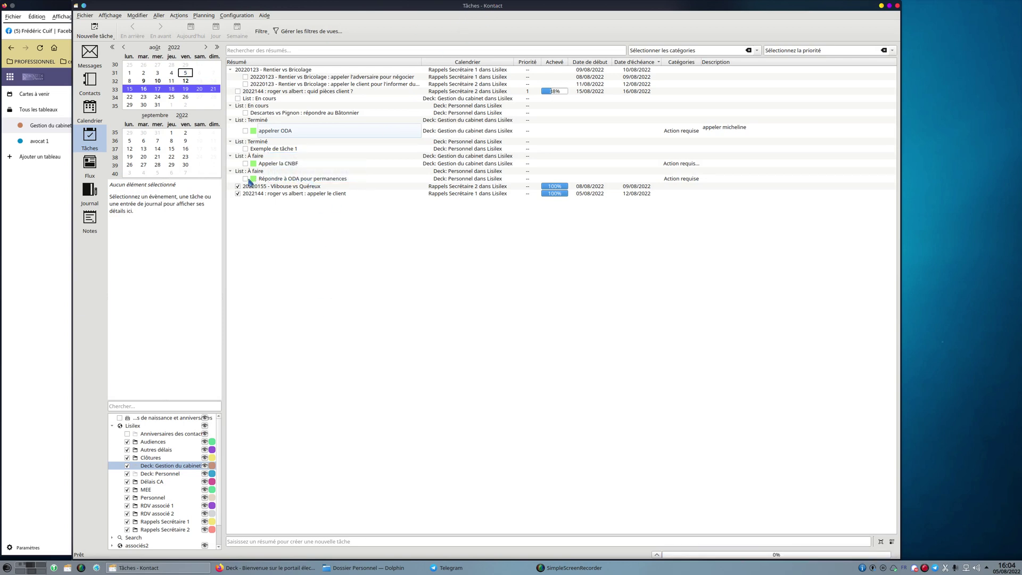
Step: Collapse the List groups in the task list, toggling the Personnel En cours group open and shut
click(230, 171)
click(230, 156)
click(231, 141)
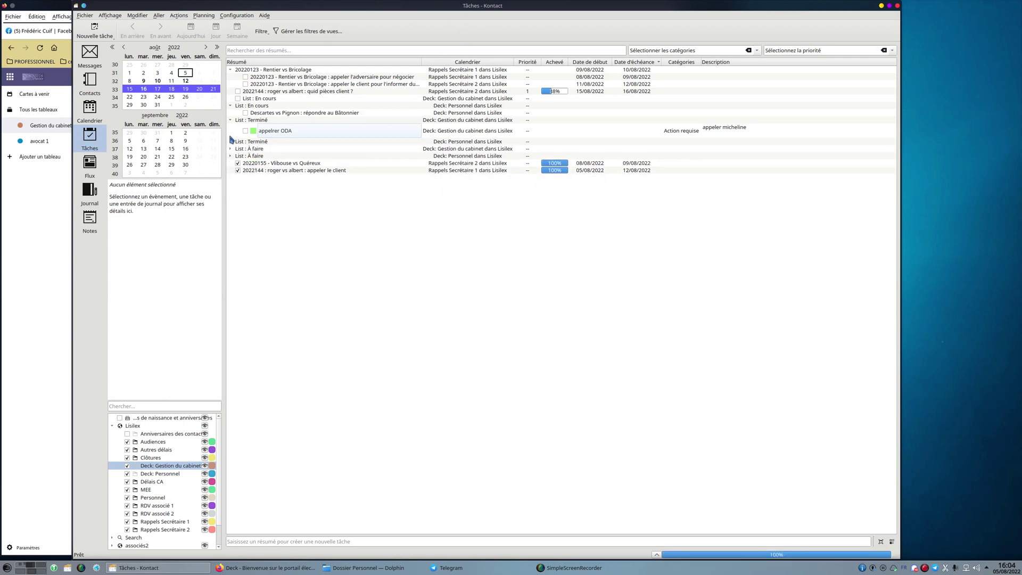
click(232, 120)
click(230, 105)
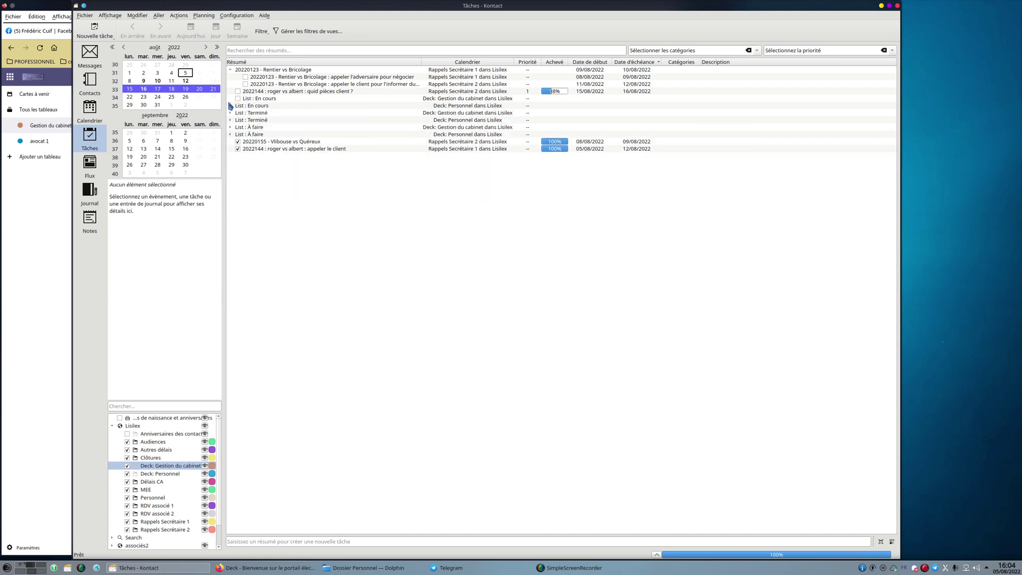
click(231, 105)
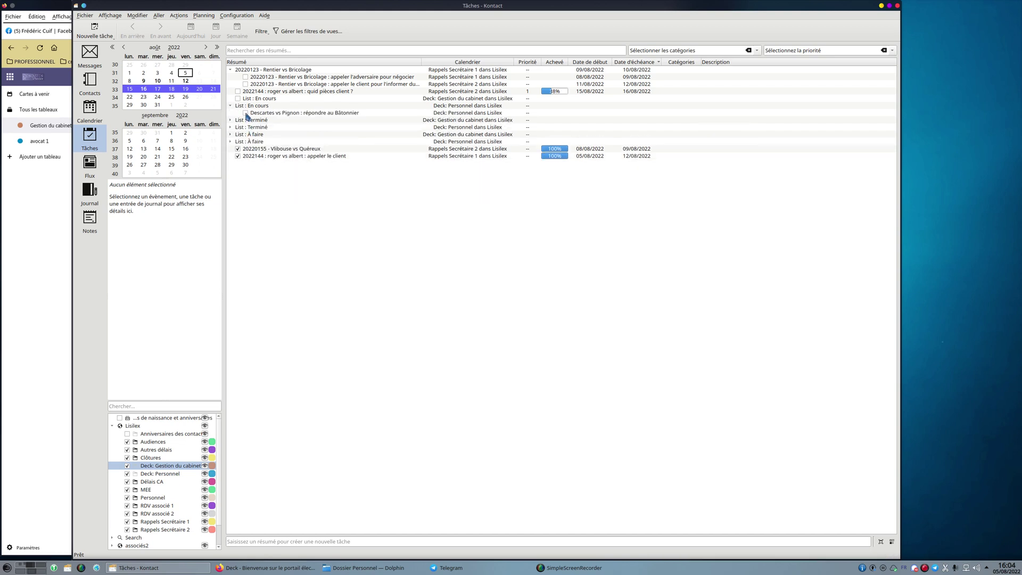
click(231, 106)
Step: Expand the Terminé groups and preview appelrer ODA and Exemple de tâche 1, then return to the Deck board
click(231, 112)
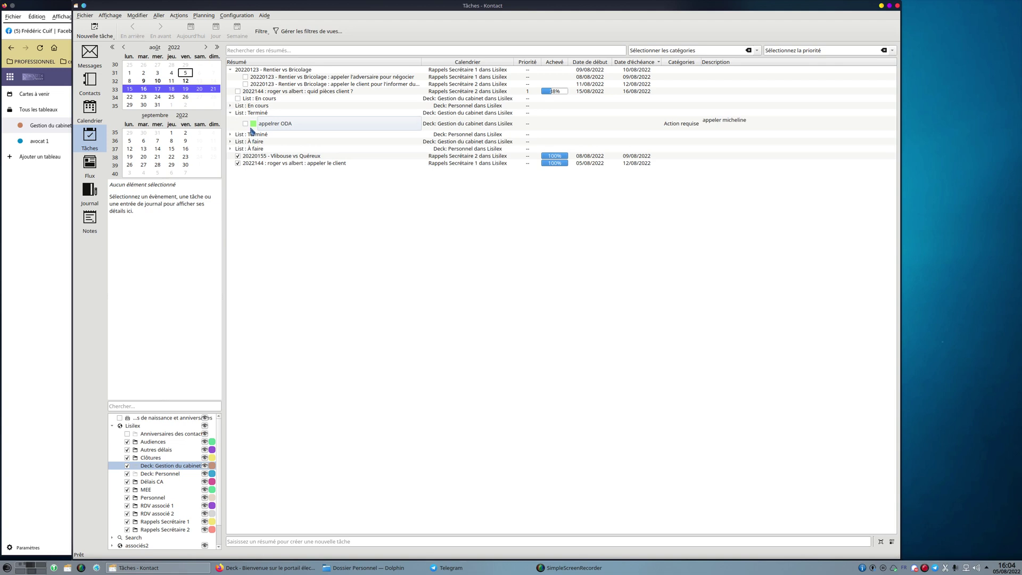
click(333, 127)
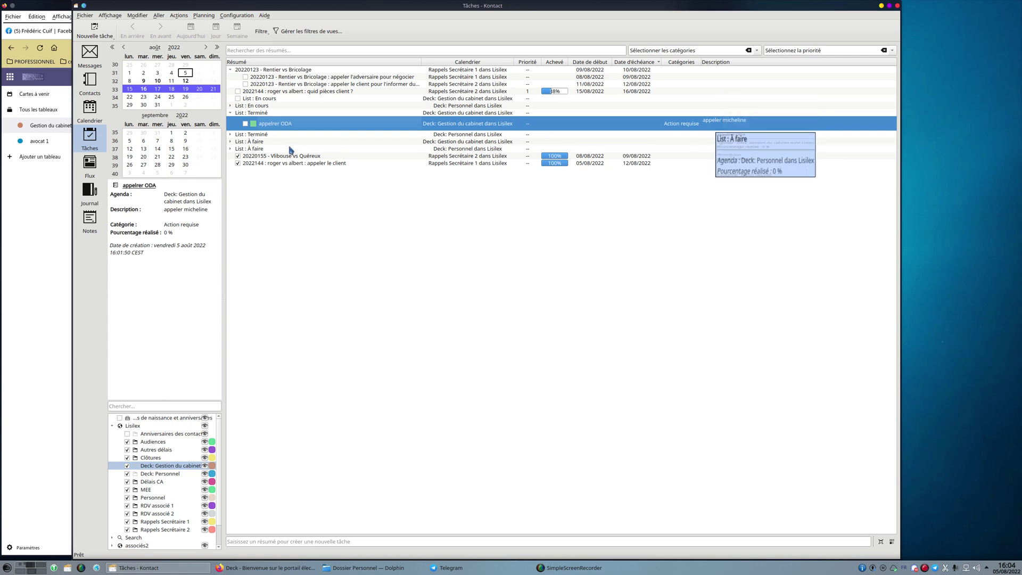
click(231, 134)
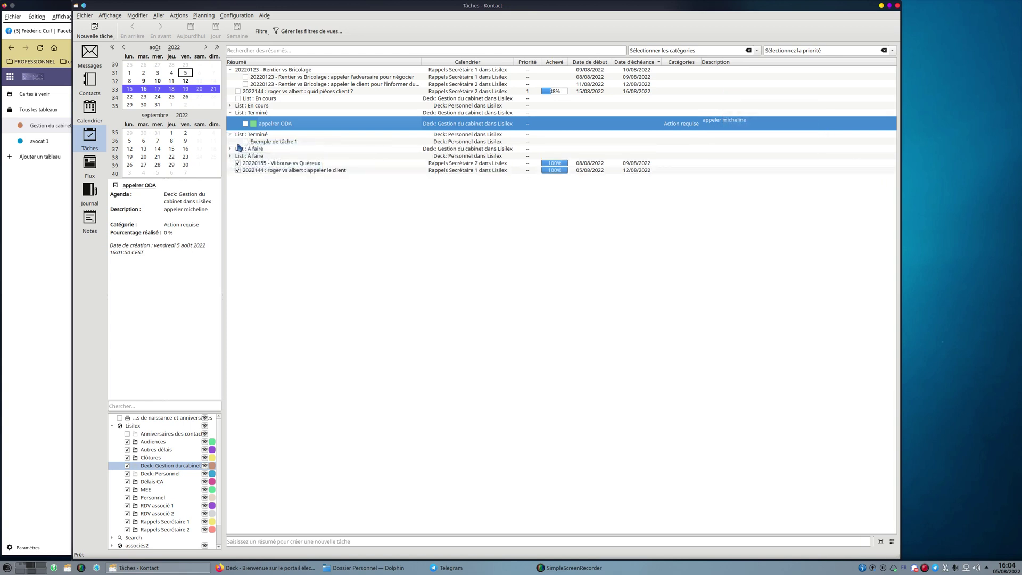
click(275, 142)
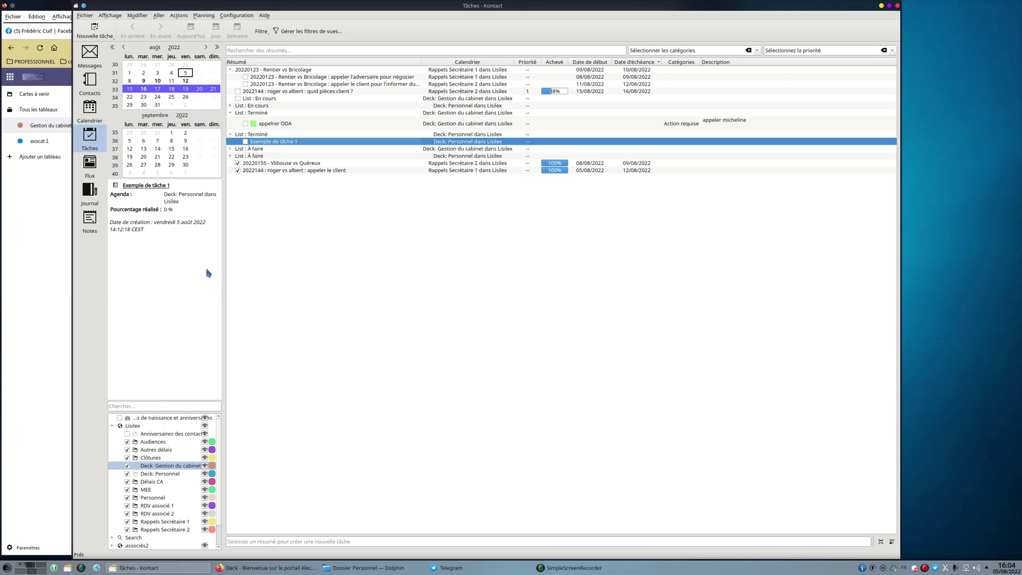
click(53, 294)
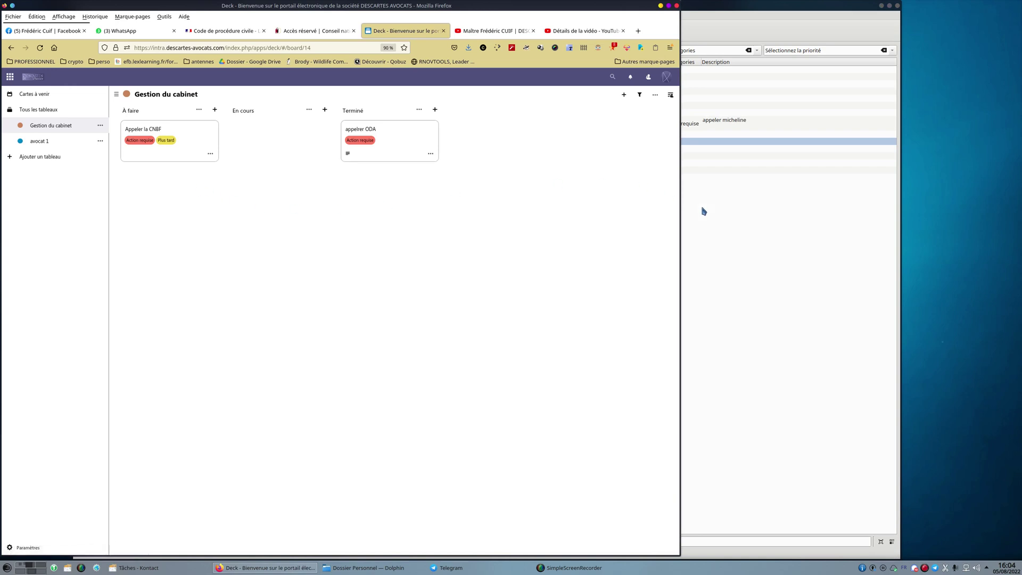
Step: Back in Kontact, view the full details of Exemple de tâche 1 and close the viewer
click(796, 301)
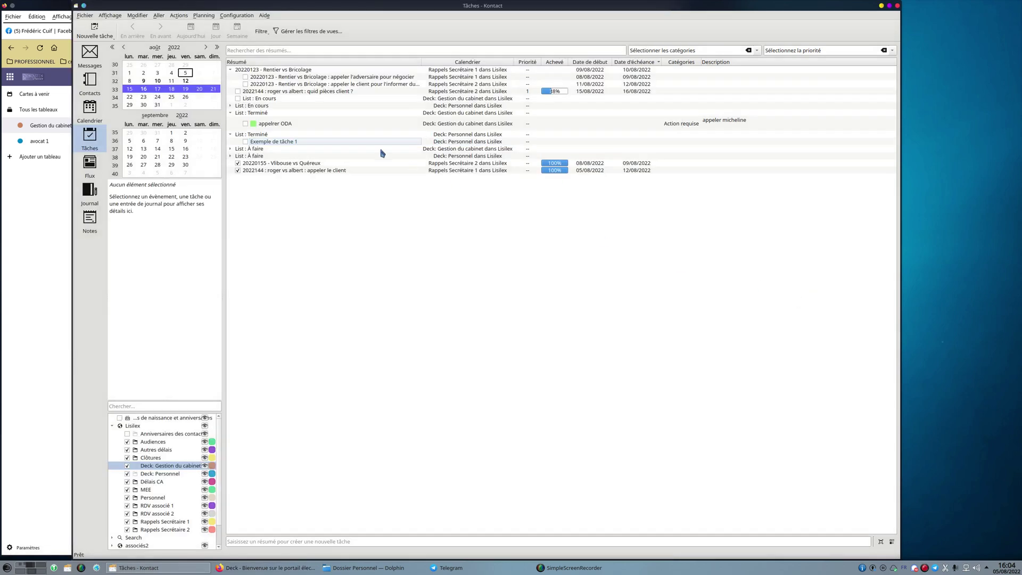
double_click(273, 143)
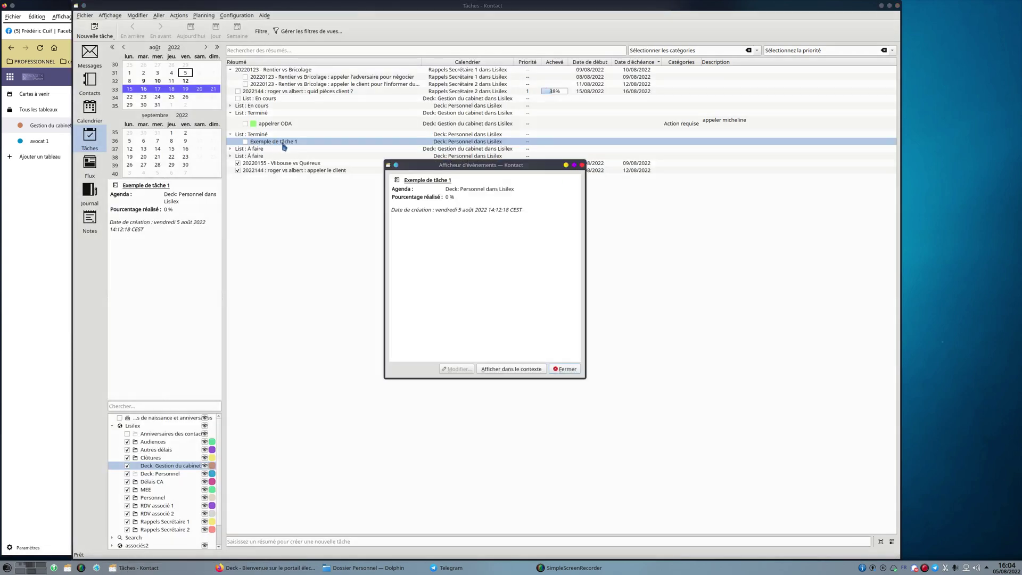
click(565, 369)
Step: Expand the Gestion du cabinet À faire group and view Appeler la CNBF, then return to Deck
click(231, 149)
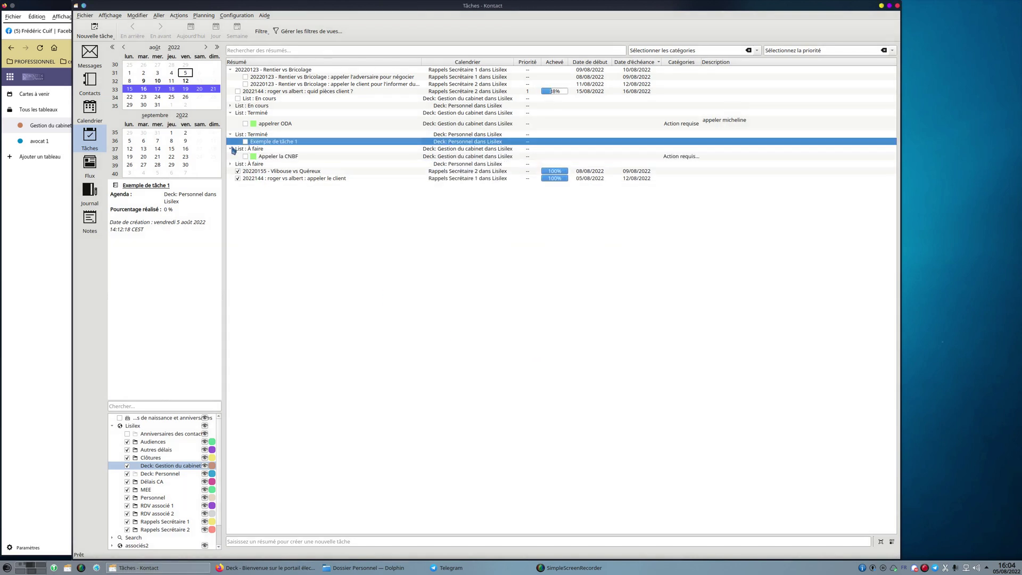
double_click(276, 156)
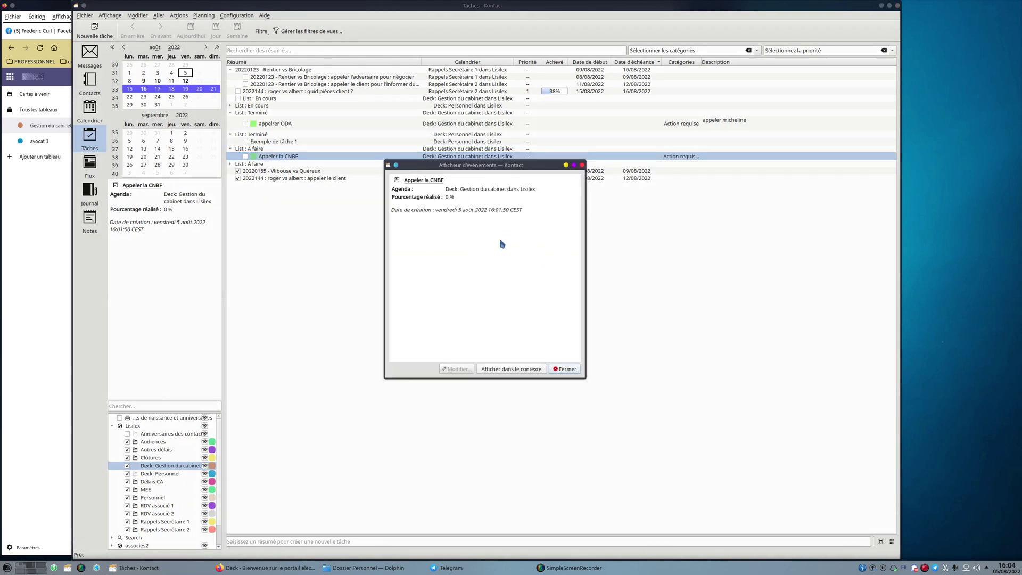
click(565, 369)
click(42, 299)
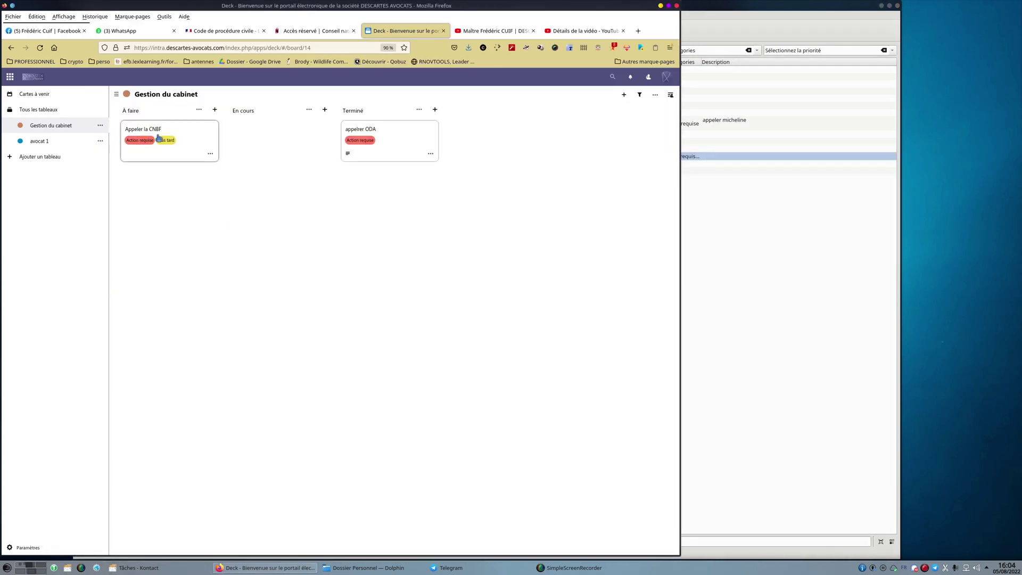
Step: Drag the appelrer ODA card into En cours, reload the Gestion du cabinet board, and raise Kontact
drag(416, 147, 299, 137)
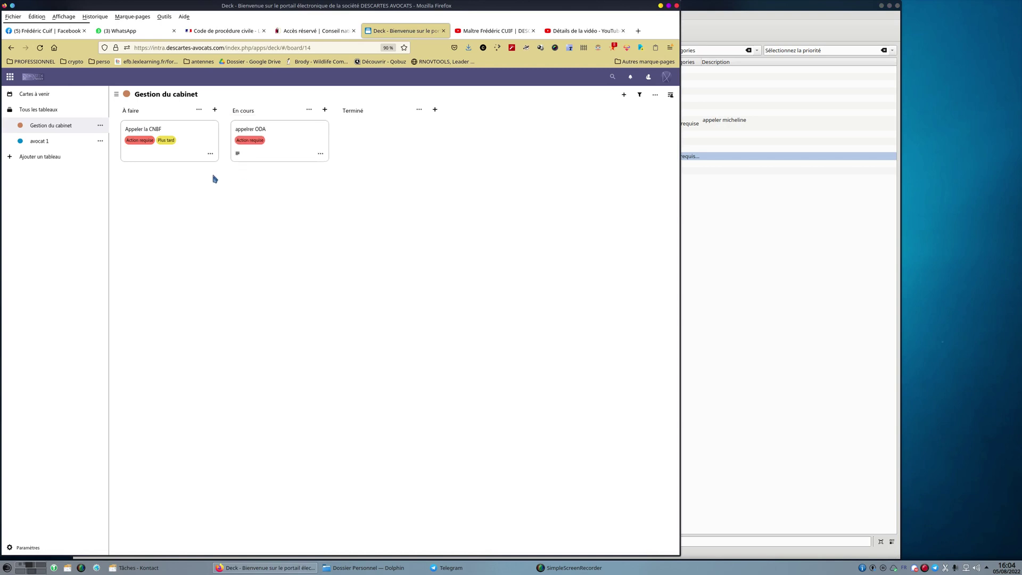
click(54, 142)
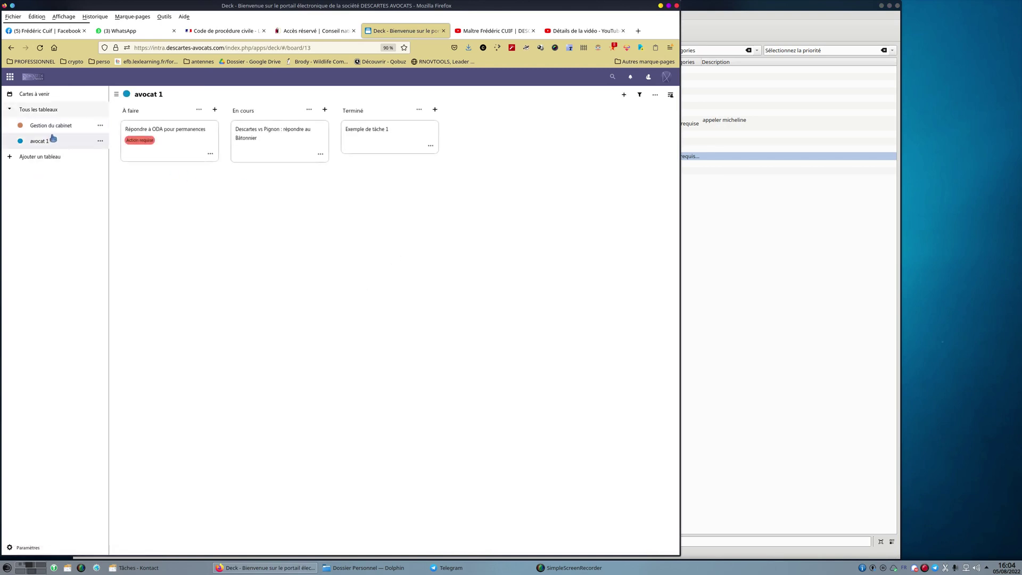
click(88, 131)
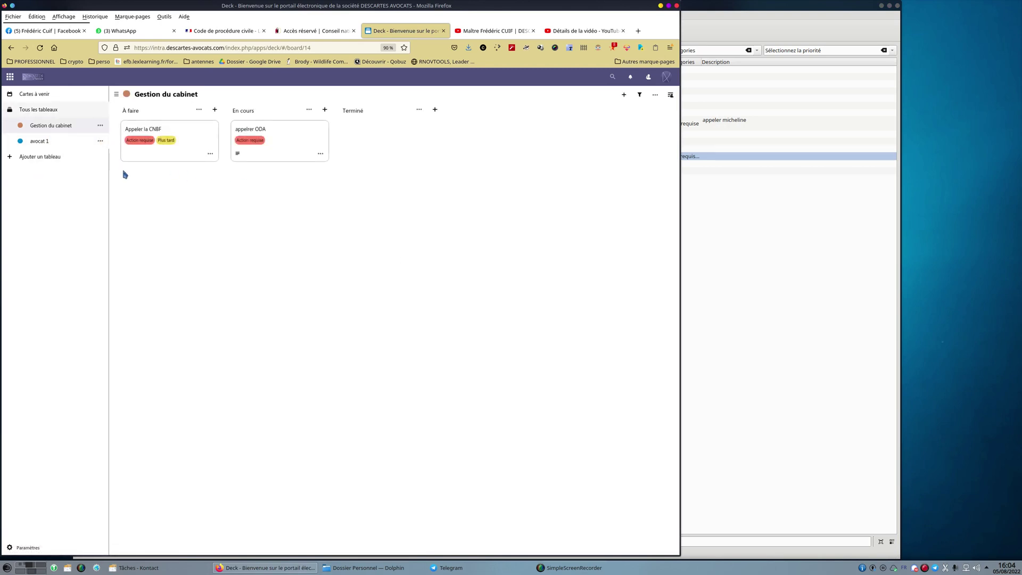
click(778, 333)
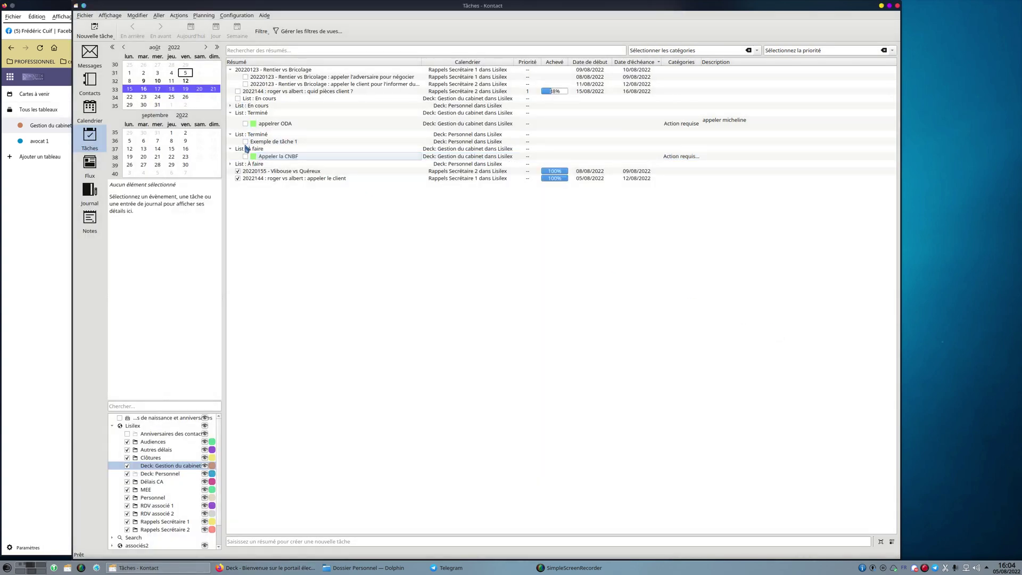
click(46, 301)
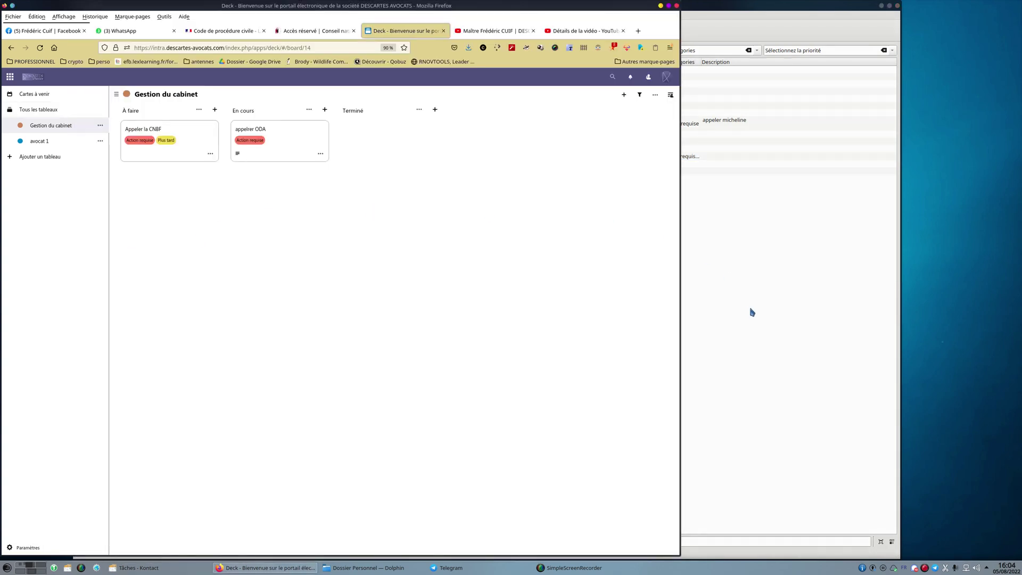
click(755, 318)
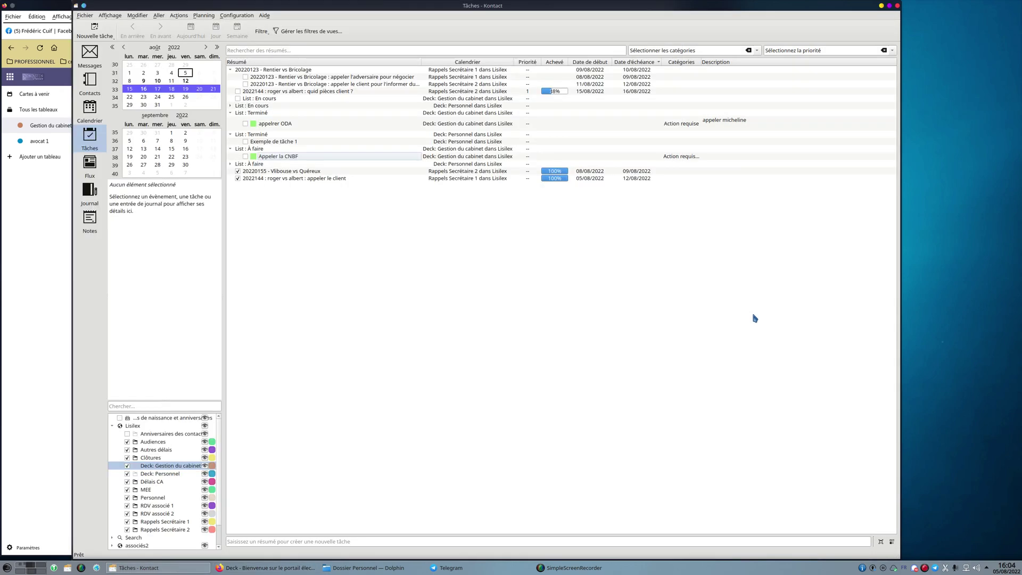
Step: Edit the call-the-opposing-party task, keeping Rappels Secrétaire 1 and reviewing its participants, resources, reminders and recurrence
click(284, 78)
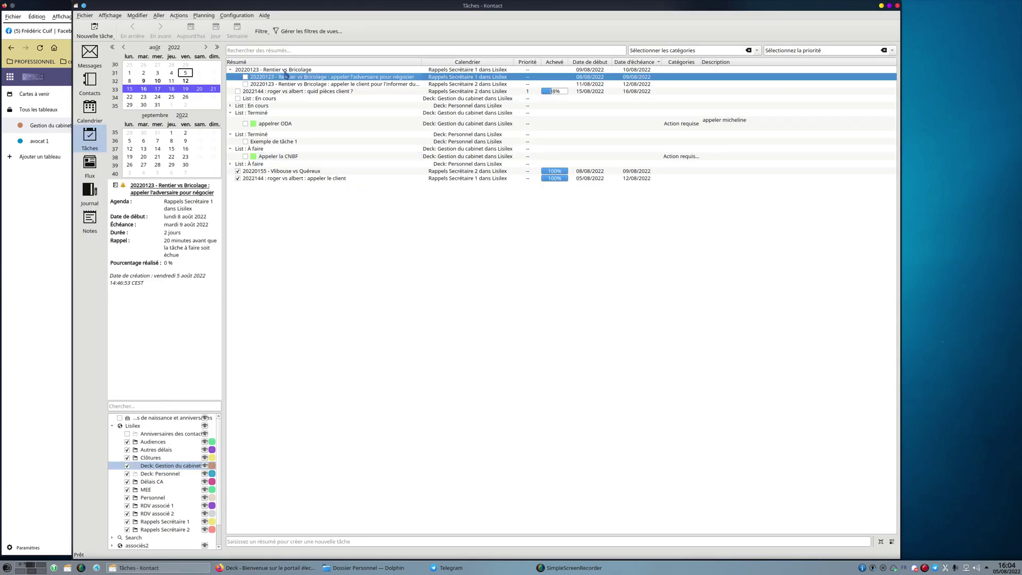
double_click(282, 77)
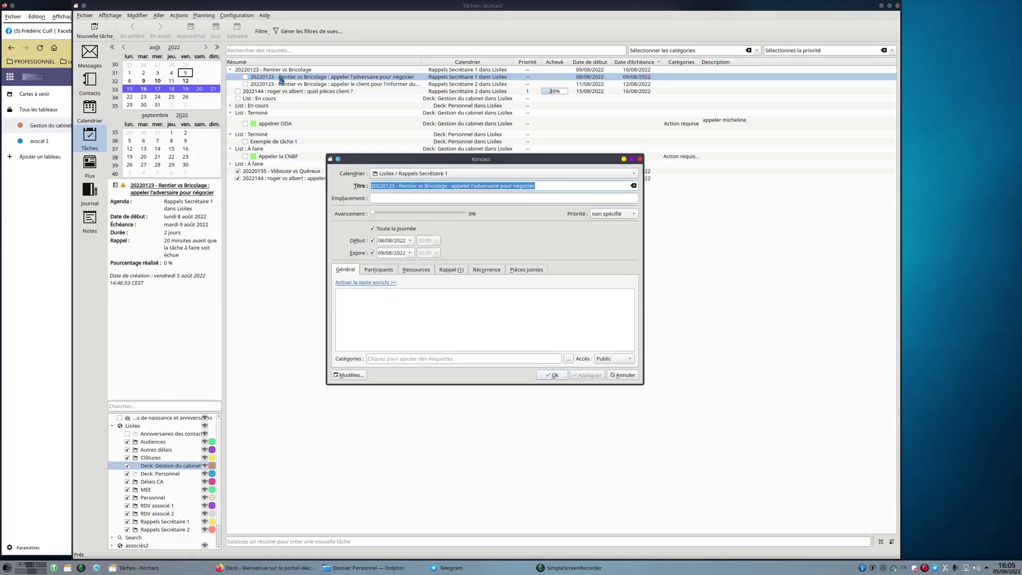
click(445, 175)
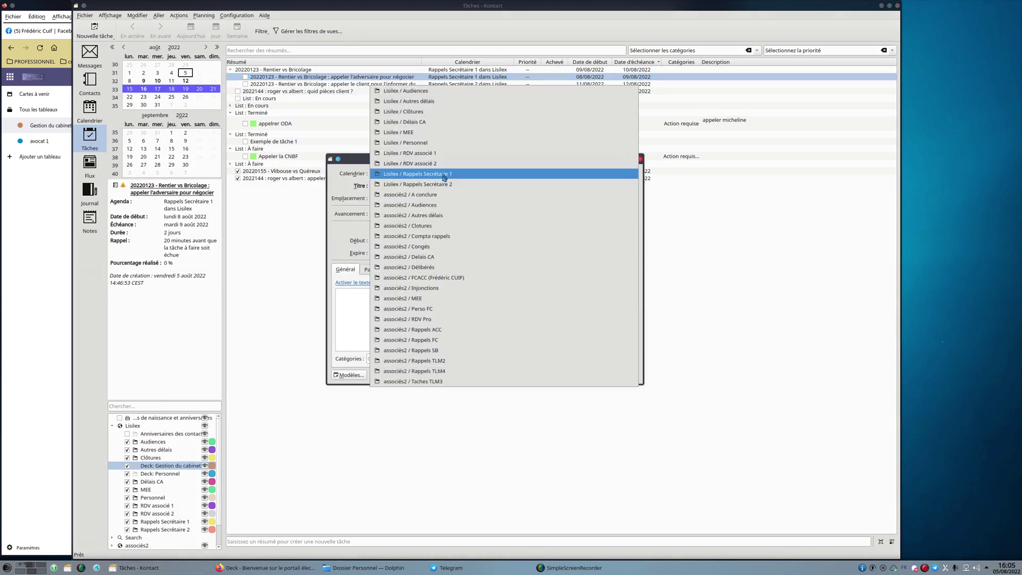
click(444, 174)
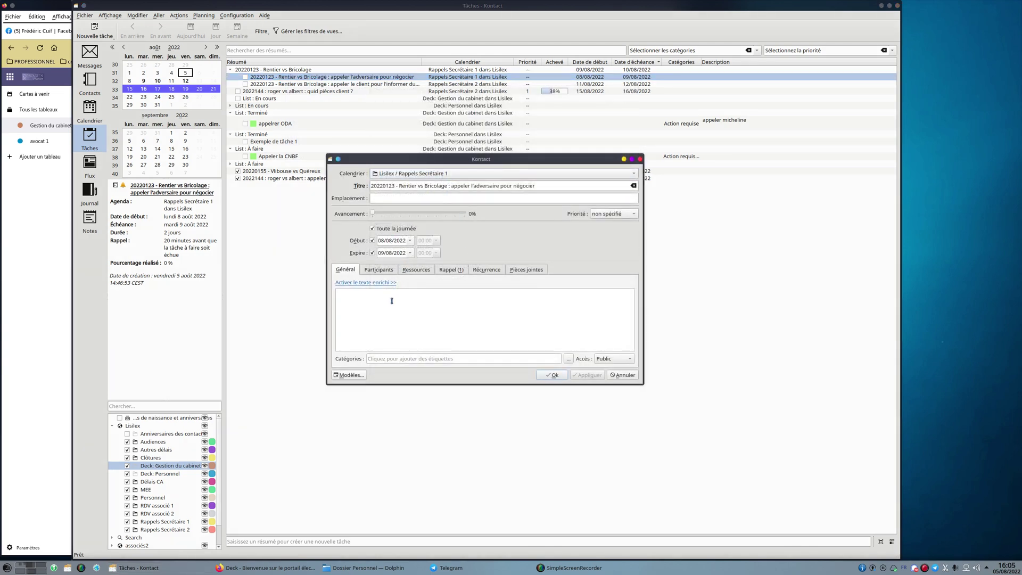
click(383, 272)
click(418, 275)
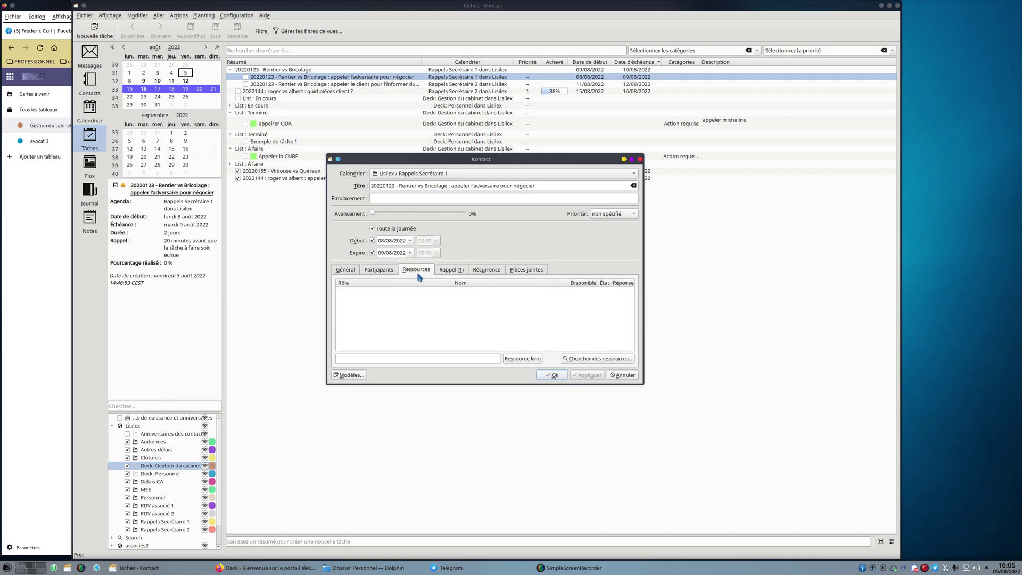
click(452, 270)
click(486, 271)
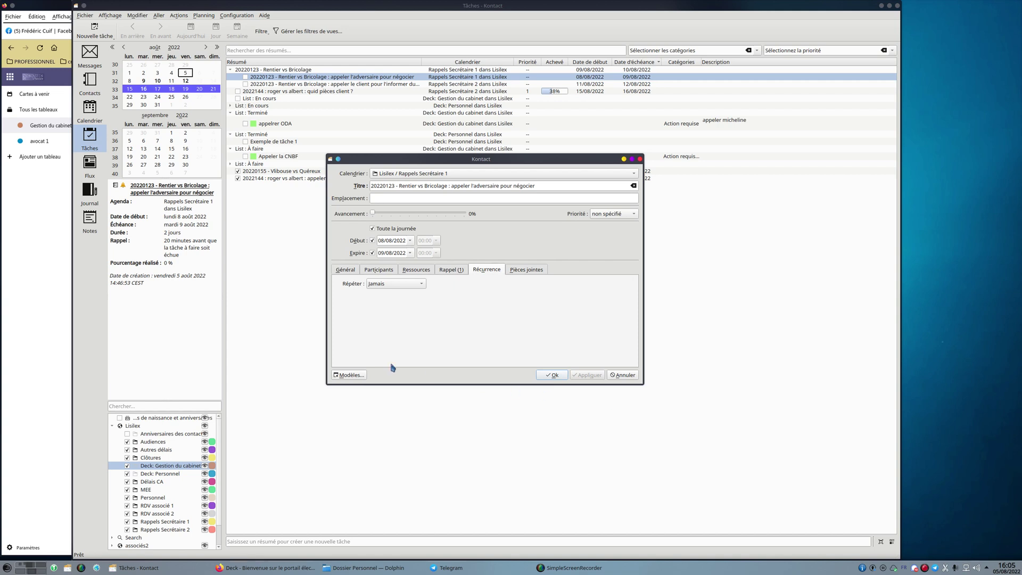
click(9, 273)
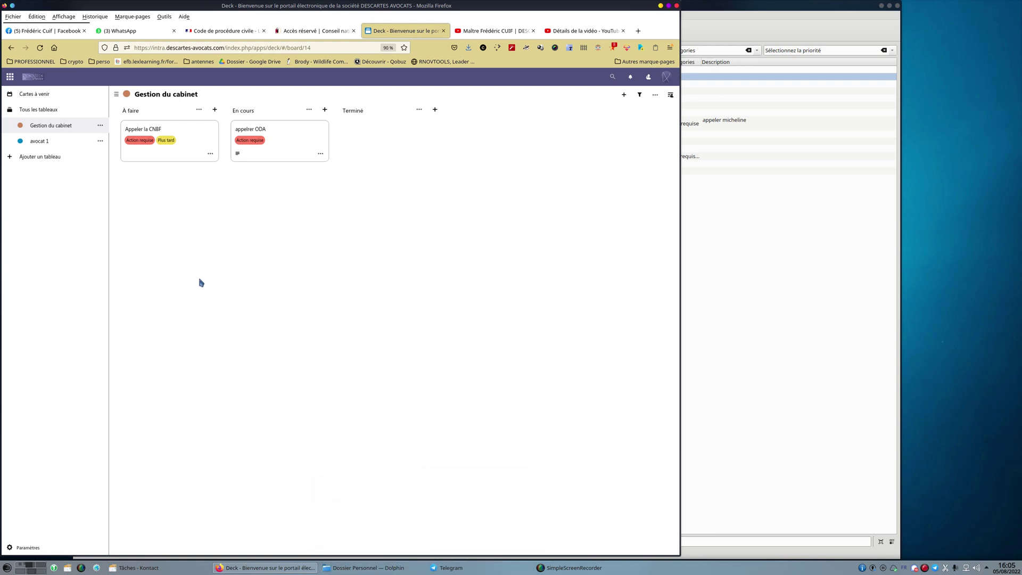
Step: Raise Kontact and cancel the task edit without saving
click(742, 325)
click(620, 375)
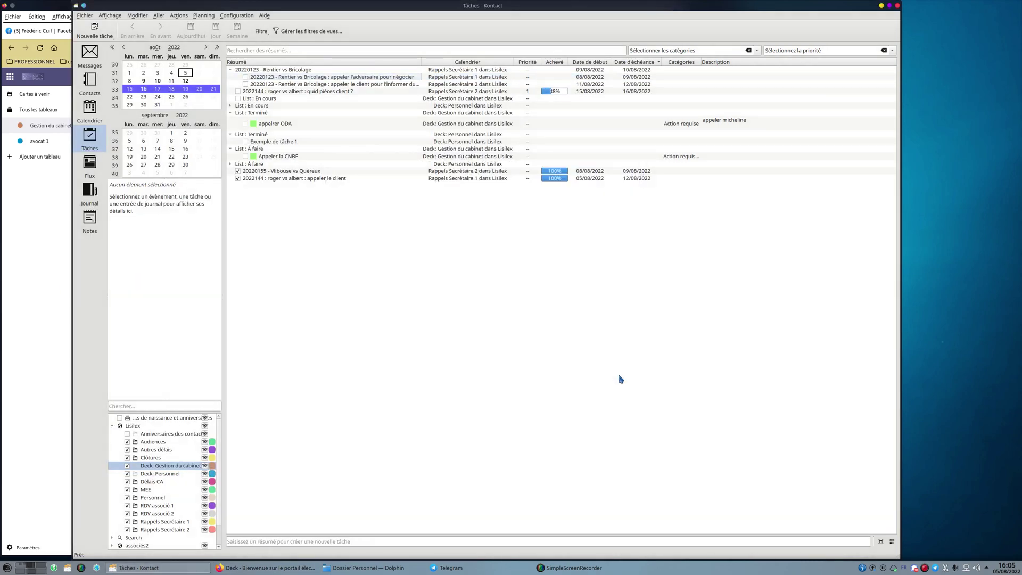